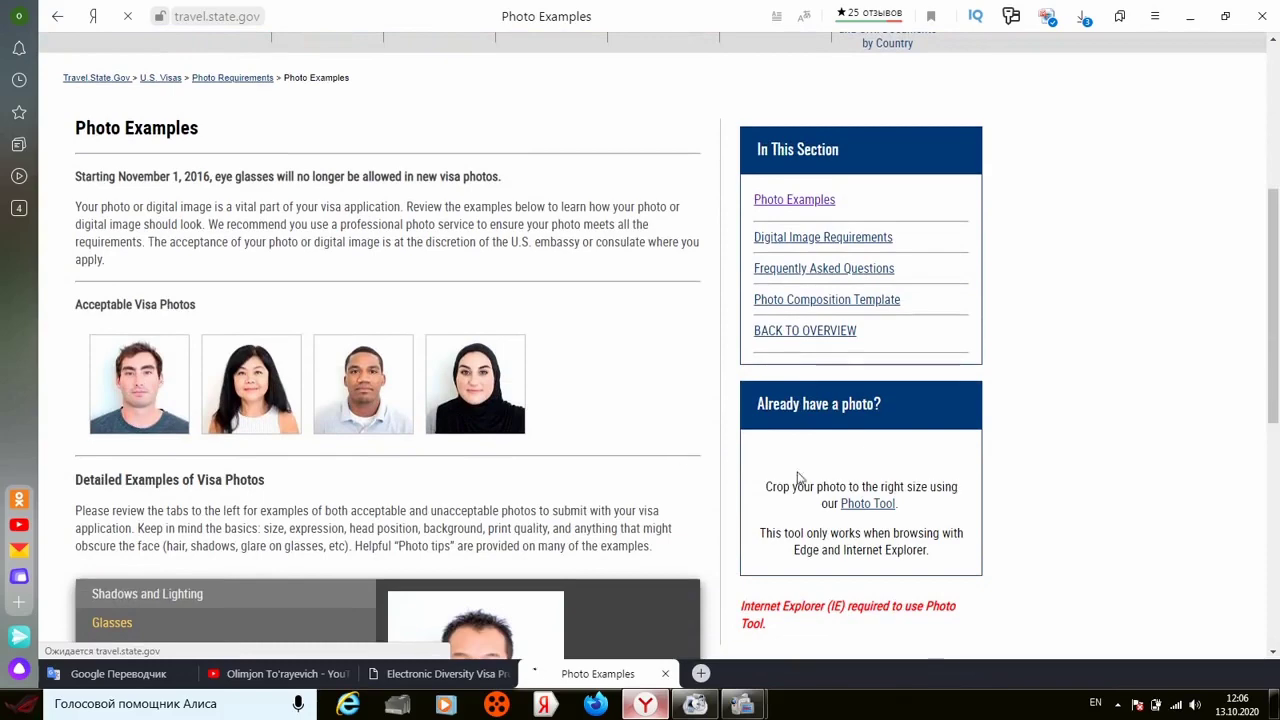
Step: Scroll through the photo examples, then close the Photo Examples tab to return to the DV Program page
click(1273, 652)
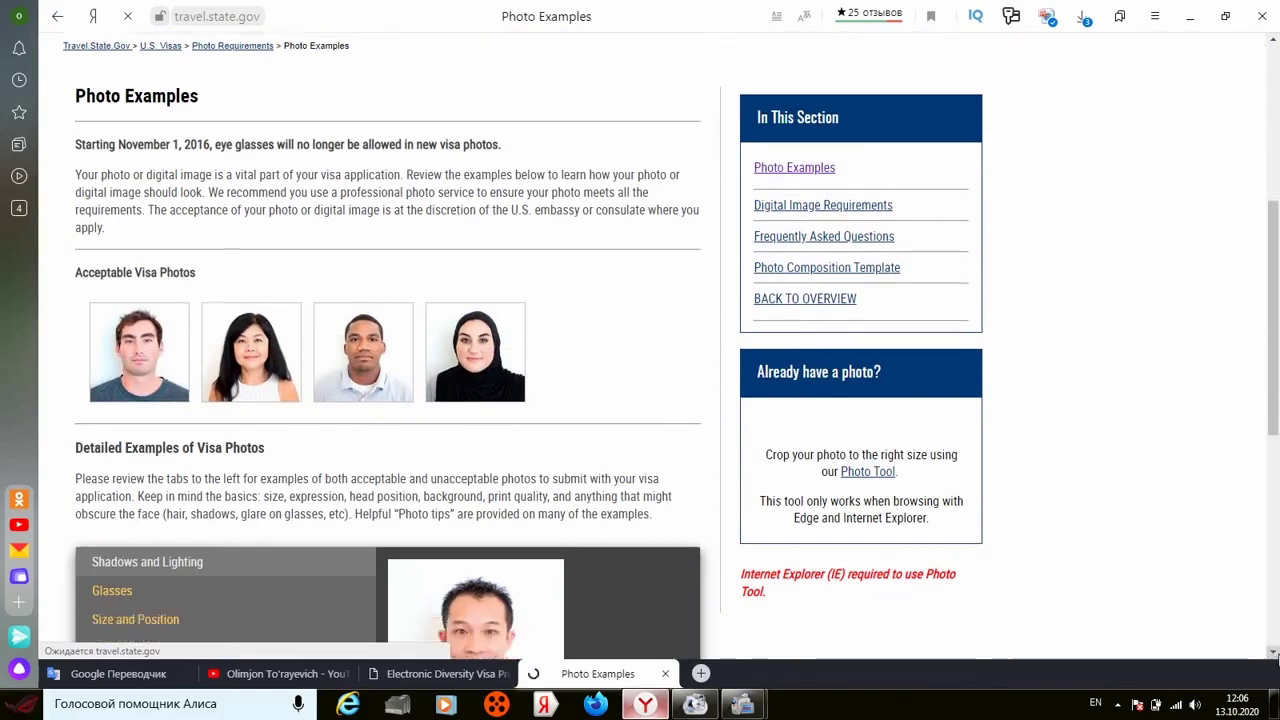
scroll(1273, 652, down, 3)
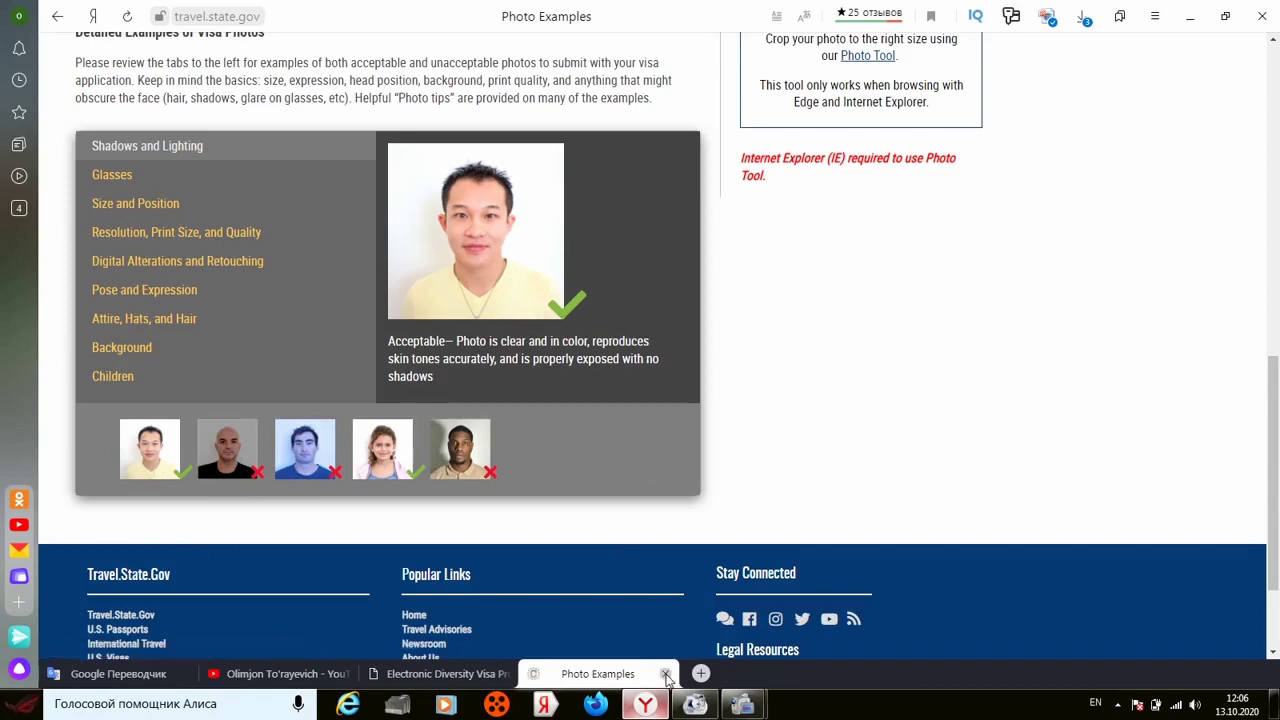
click(665, 674)
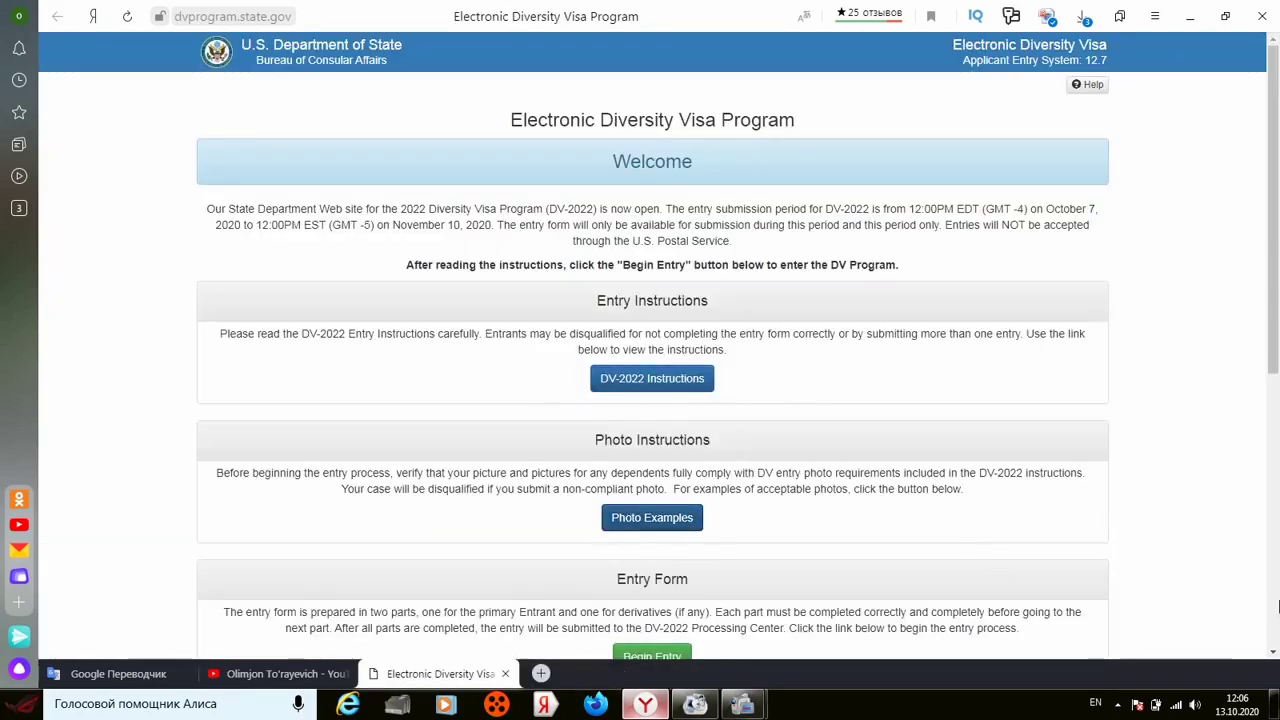
Step: Begin a new DV entry and submit the CAPTCHA characters shown as the authentication code
scroll(1080, 577, down, 2)
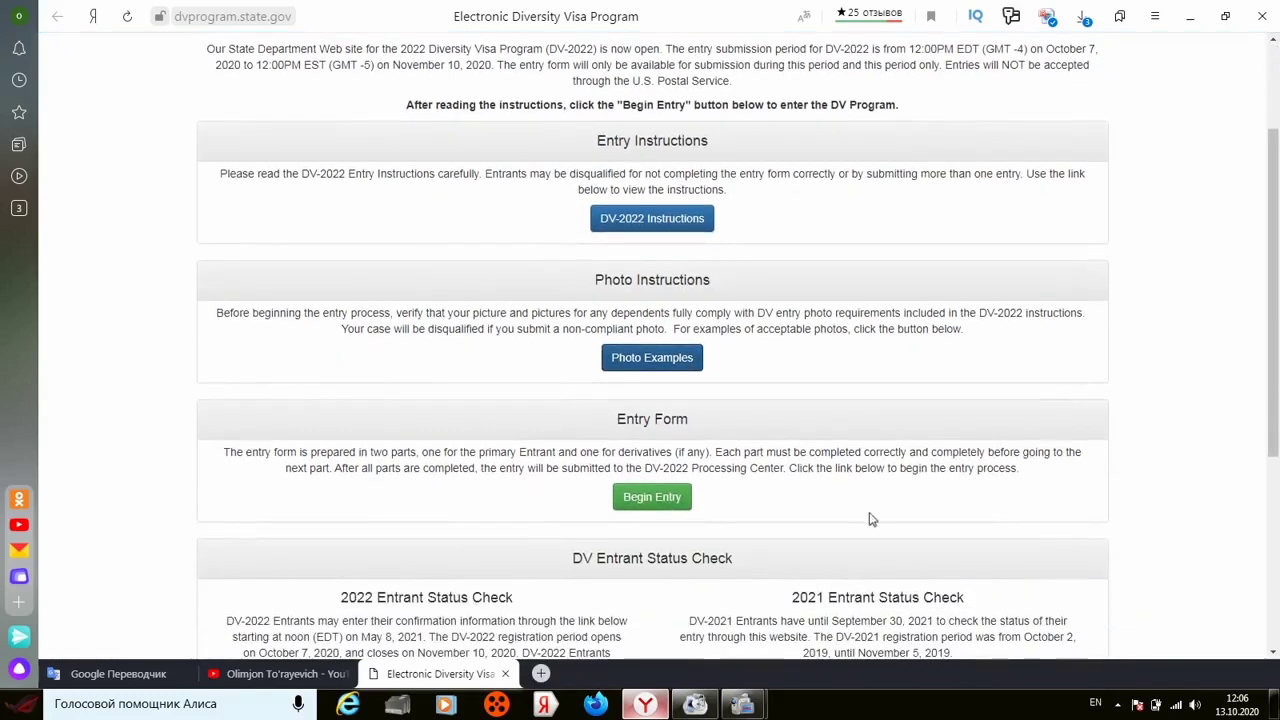
click(649, 504)
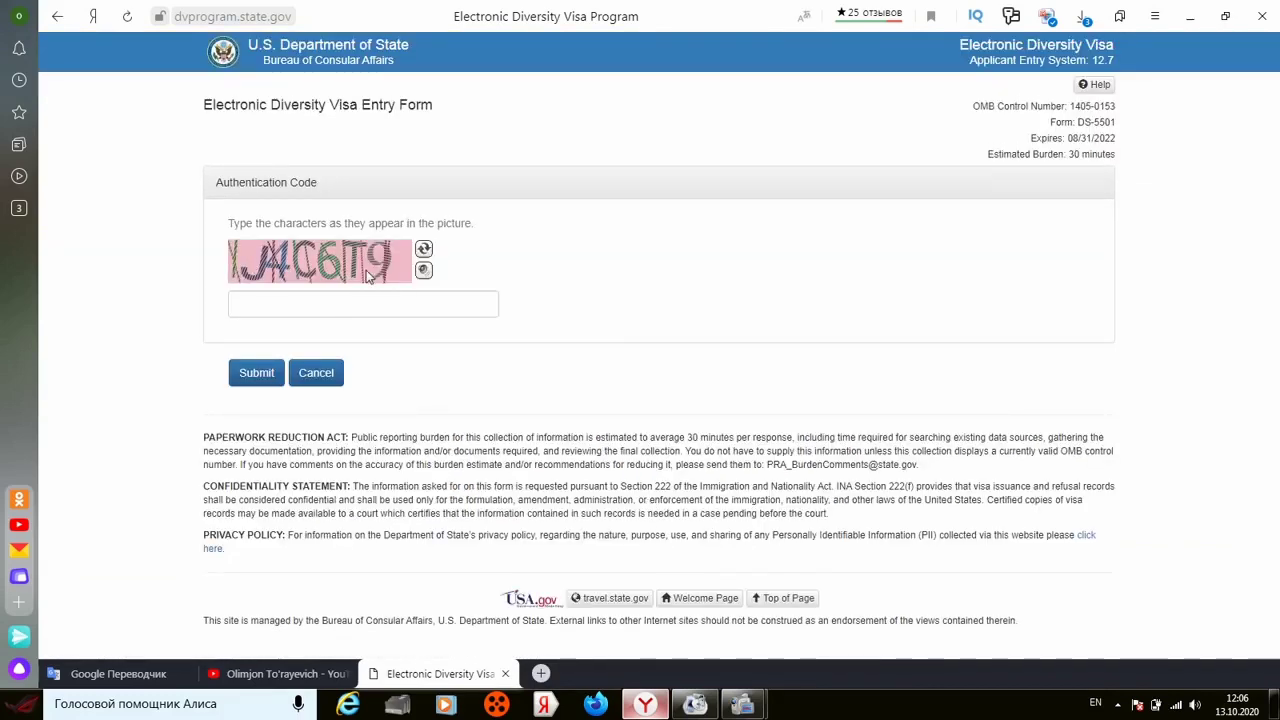
click(312, 301)
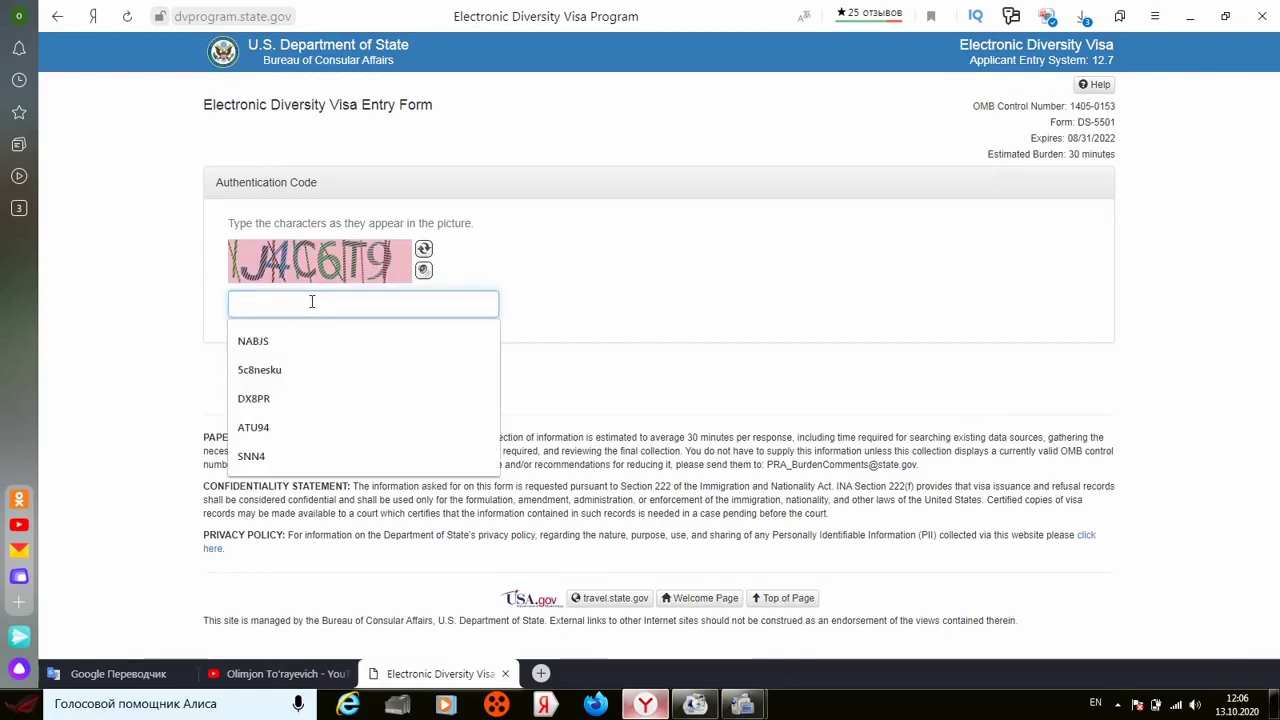
text(J4C)
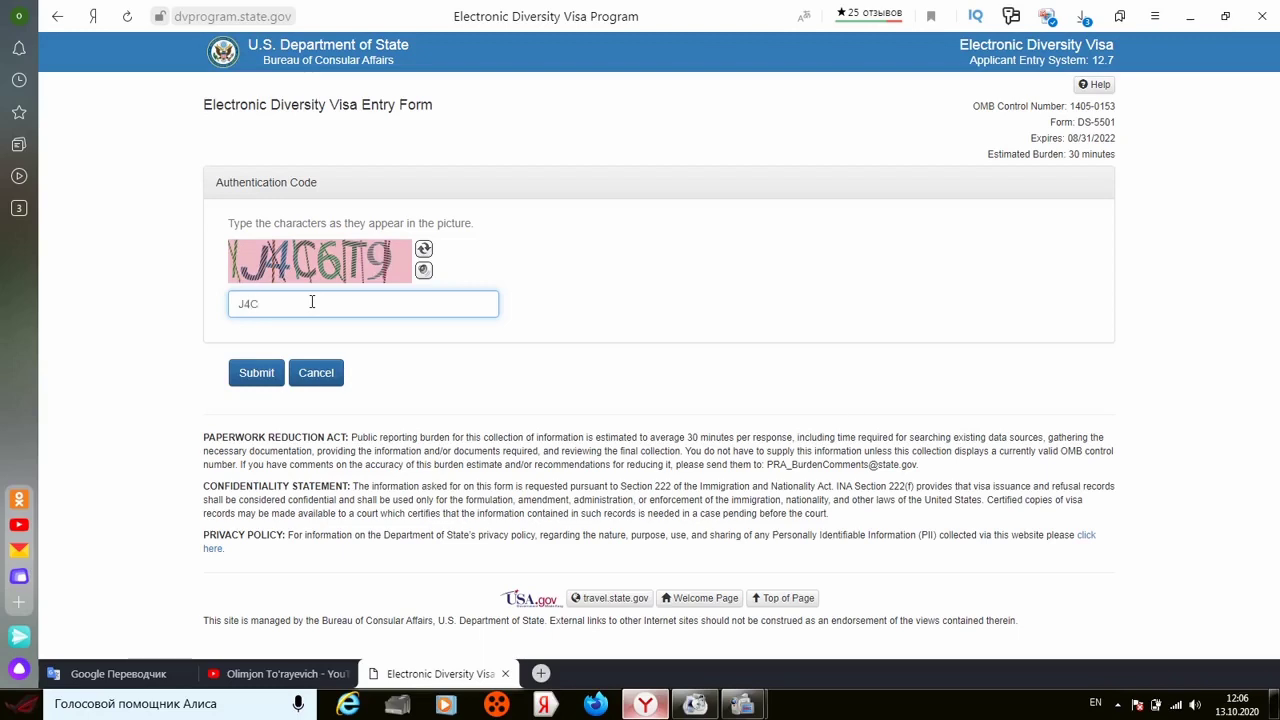
text(6T9)
click(258, 374)
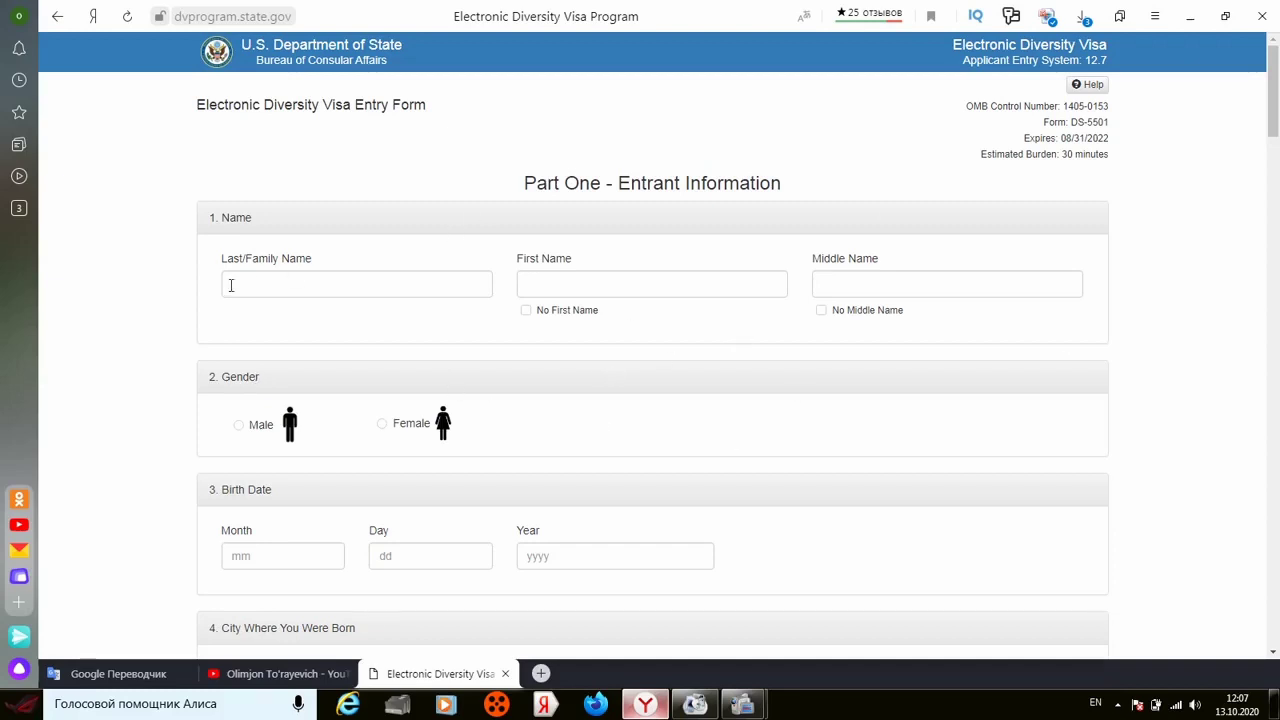
Step: Enter the entrant's last and first names and tick No Middle Name
click(323, 288)
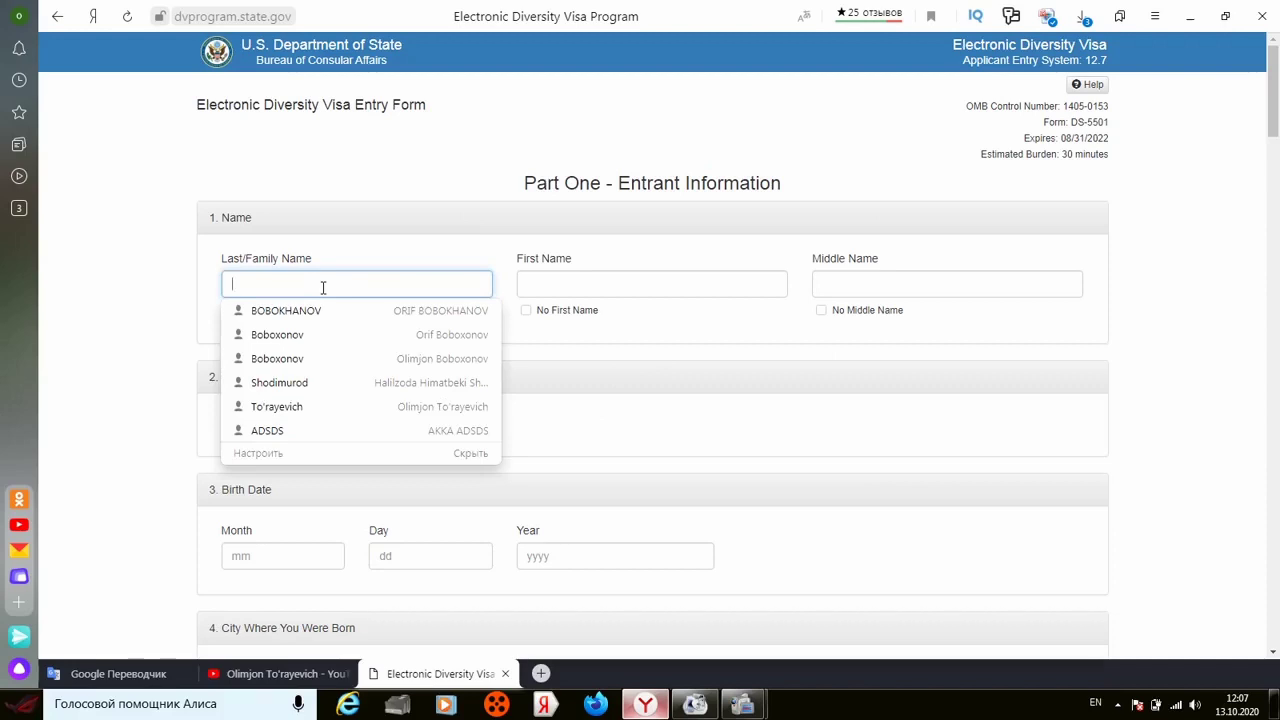
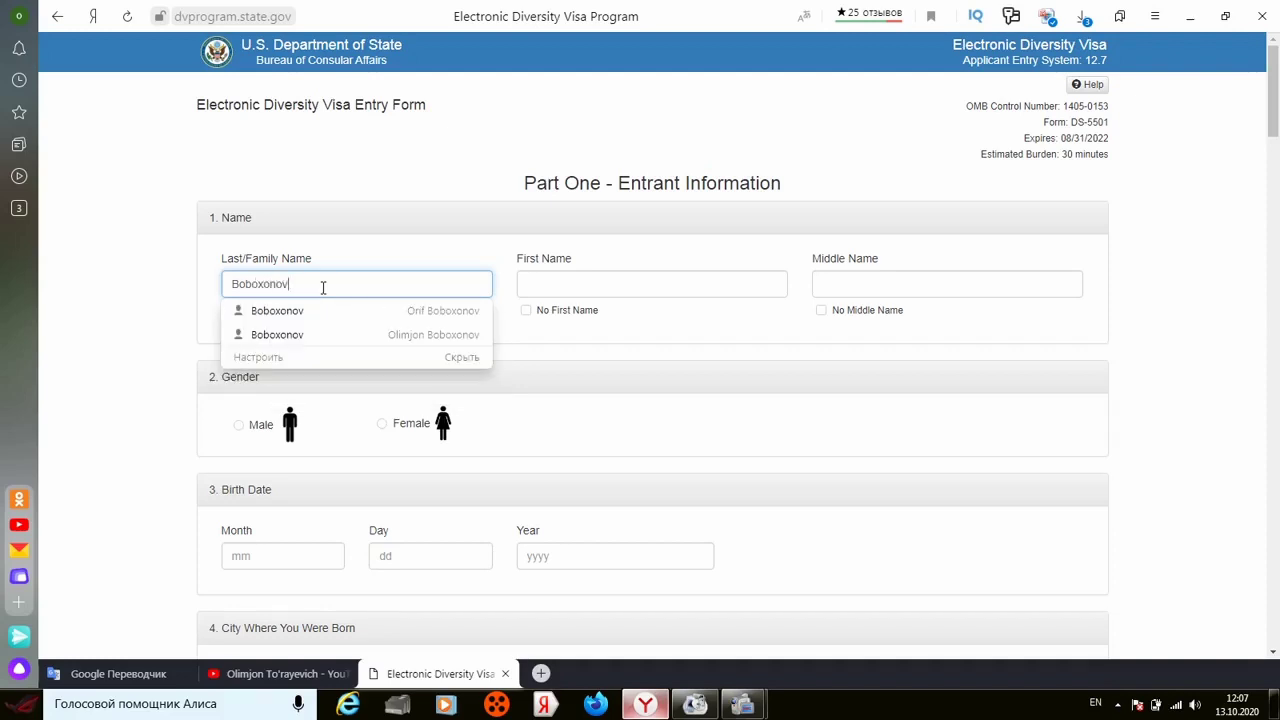
click(366, 174)
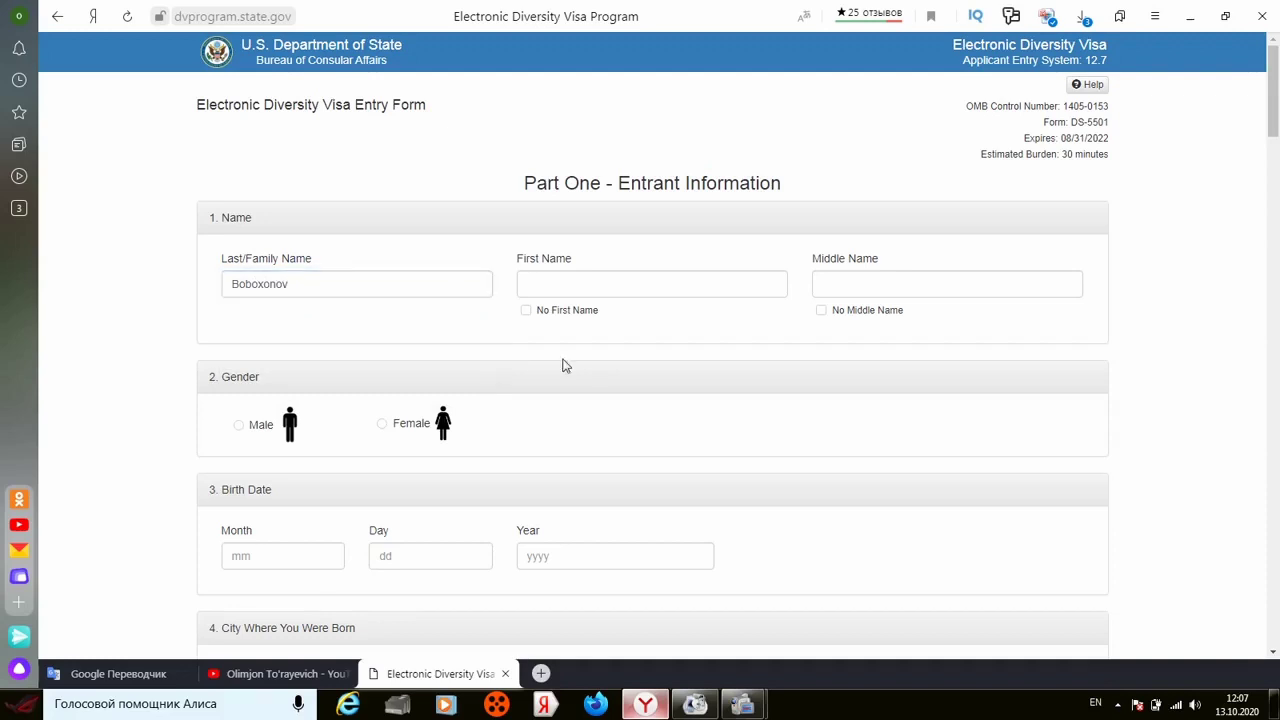
click(590, 285)
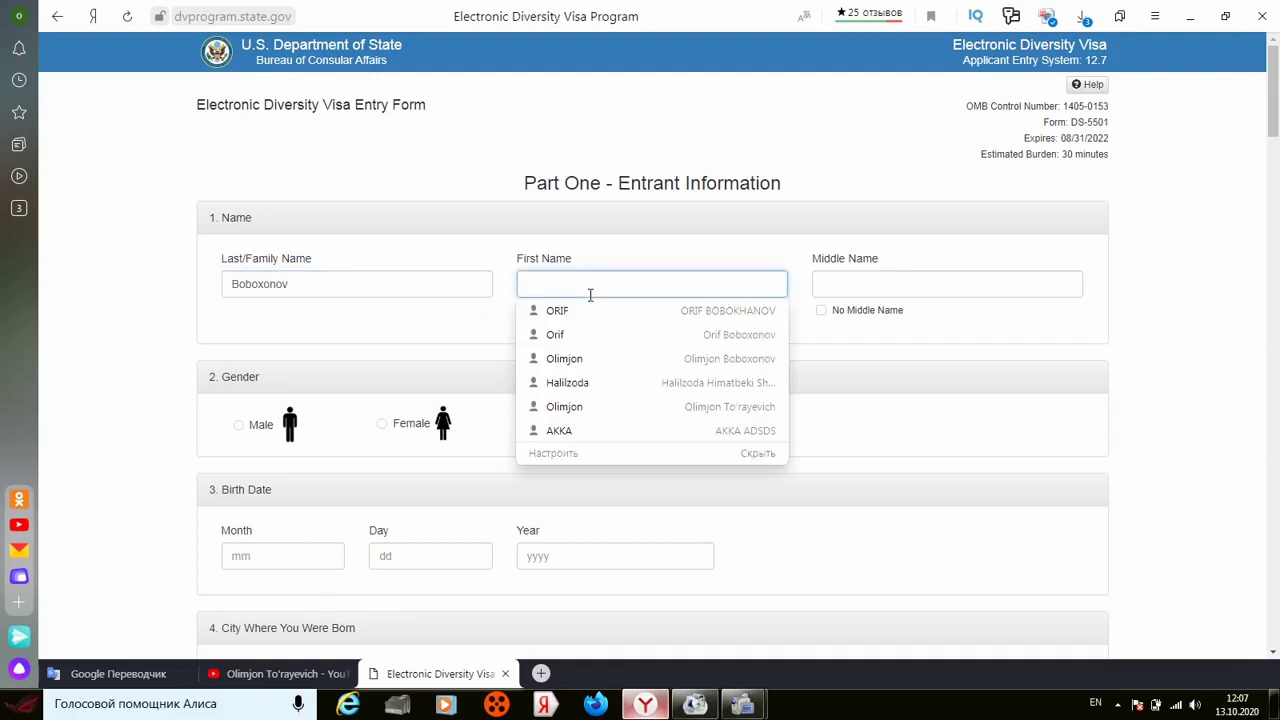
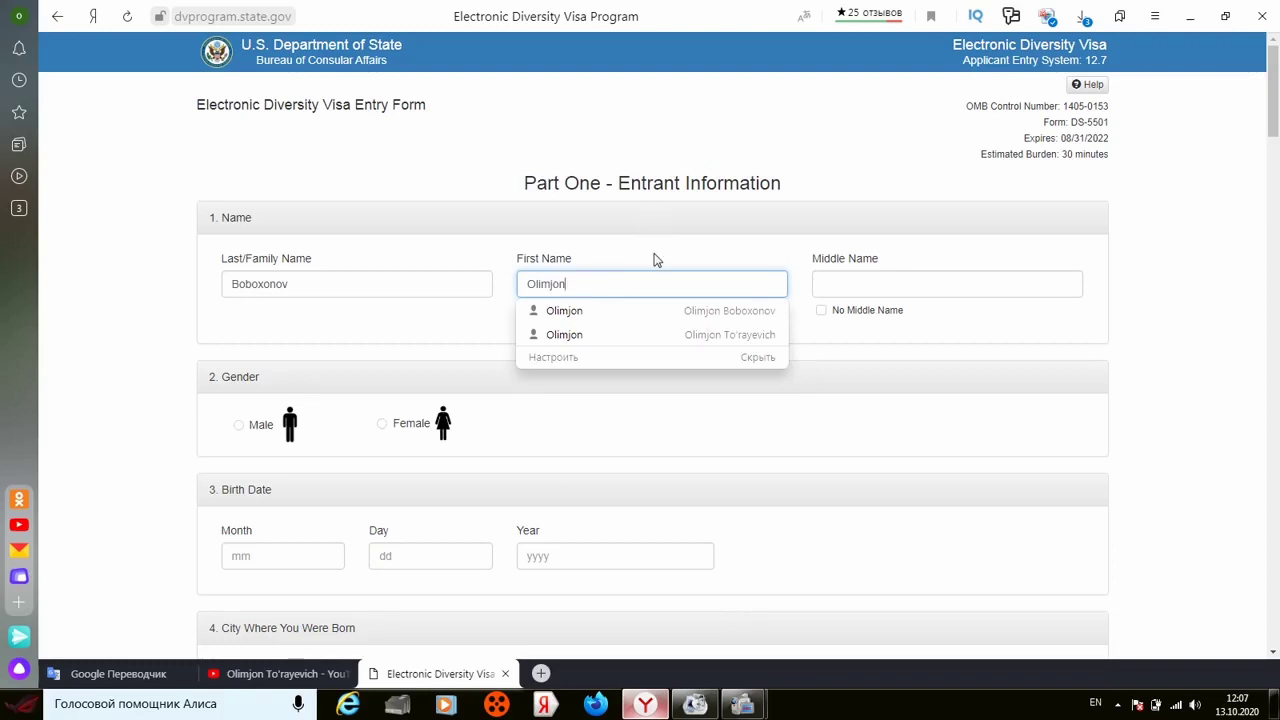
click(651, 257)
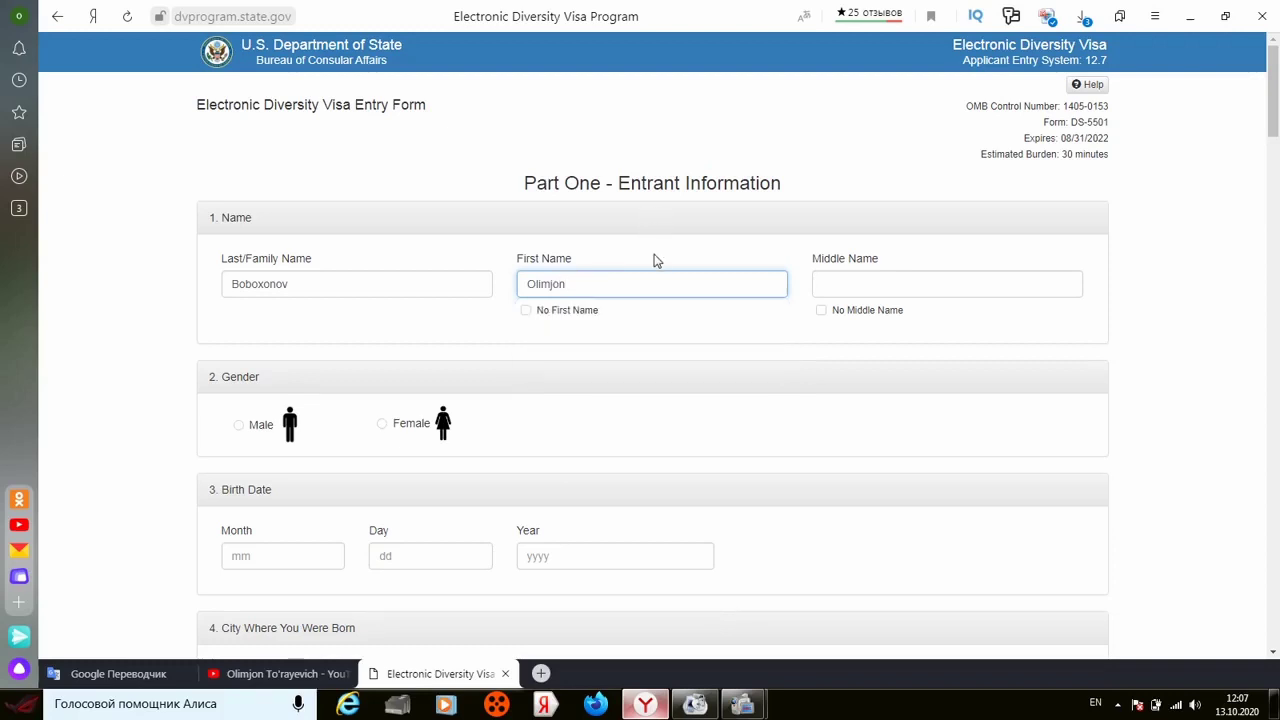
click(823, 314)
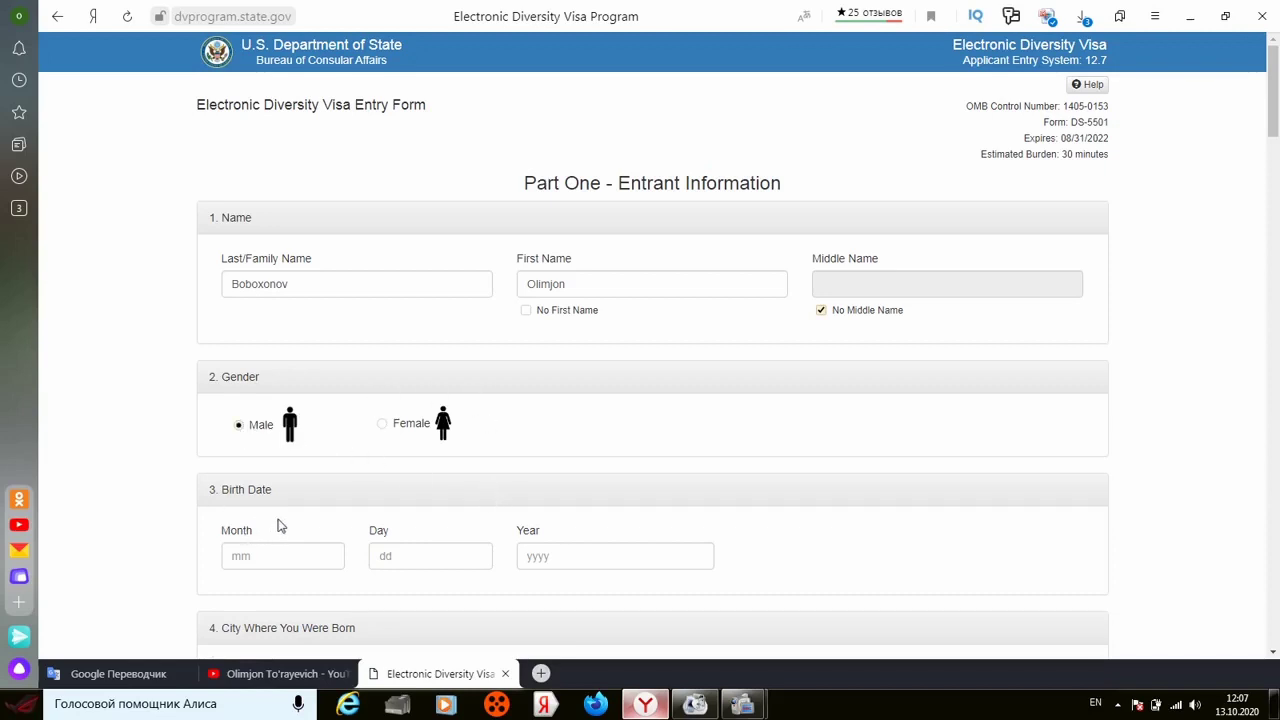
click(604, 559)
text(1993)
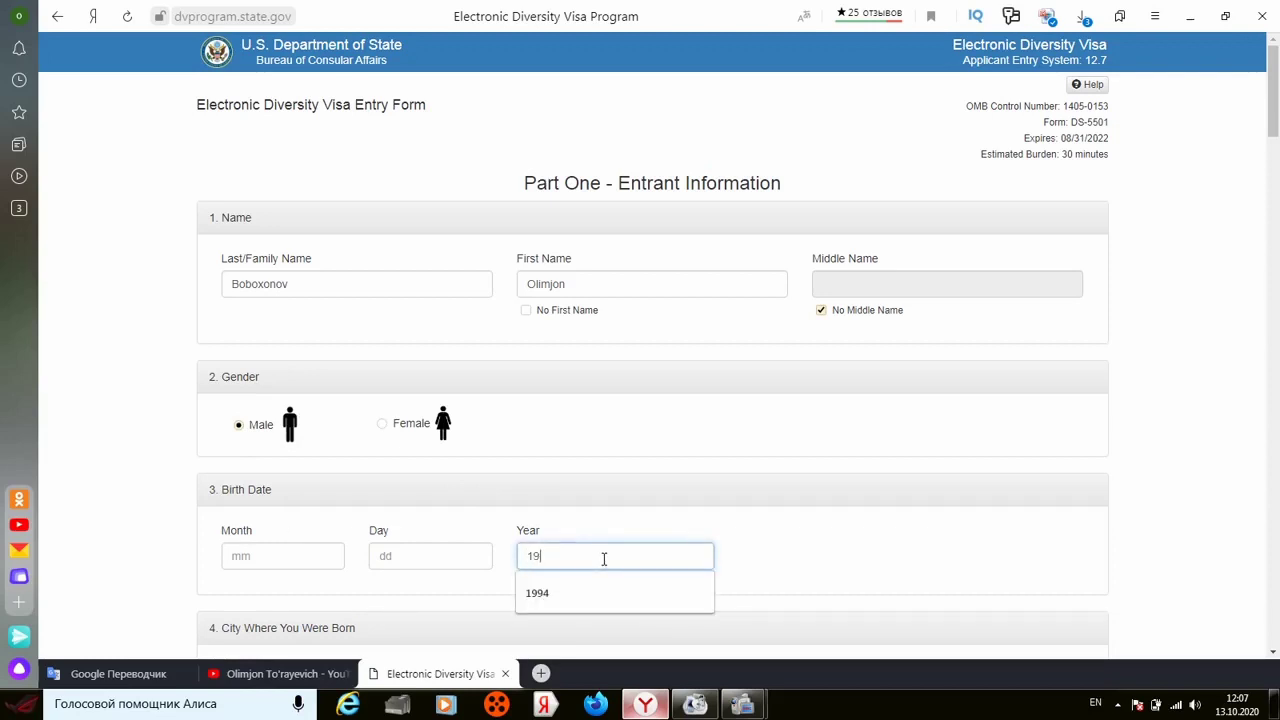
click(470, 556)
text(09)
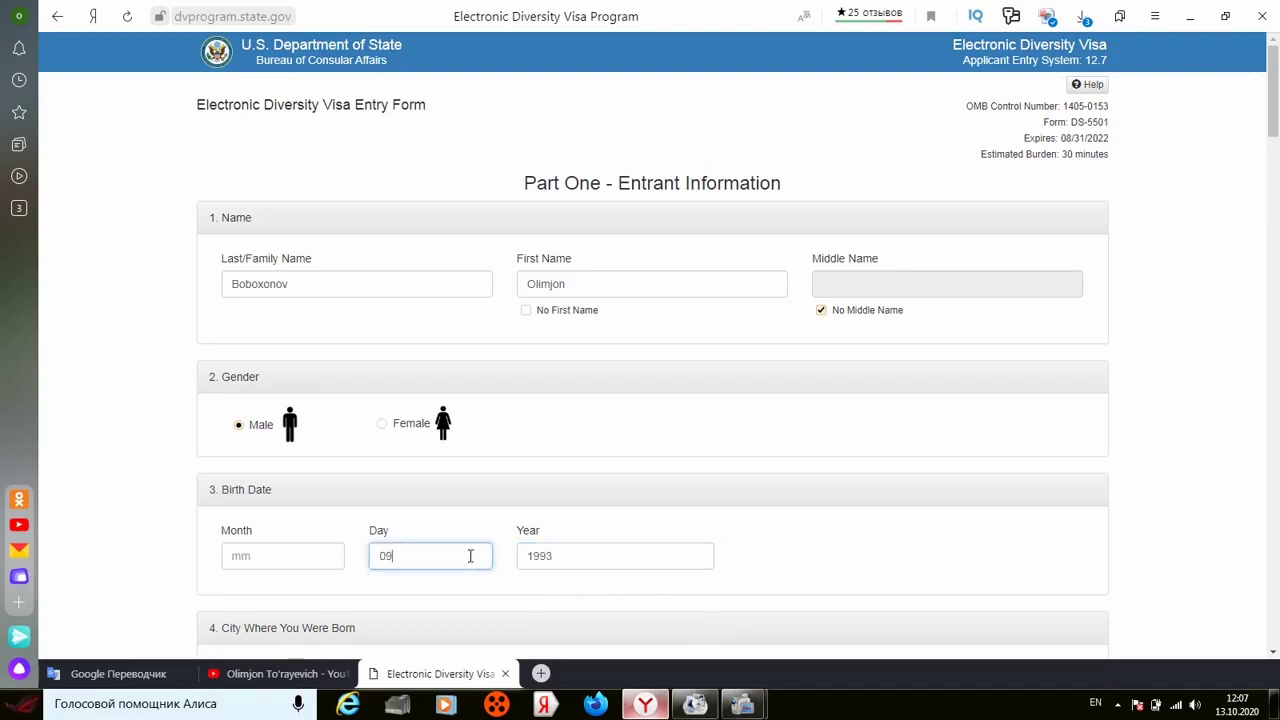
click(274, 559)
text(01)
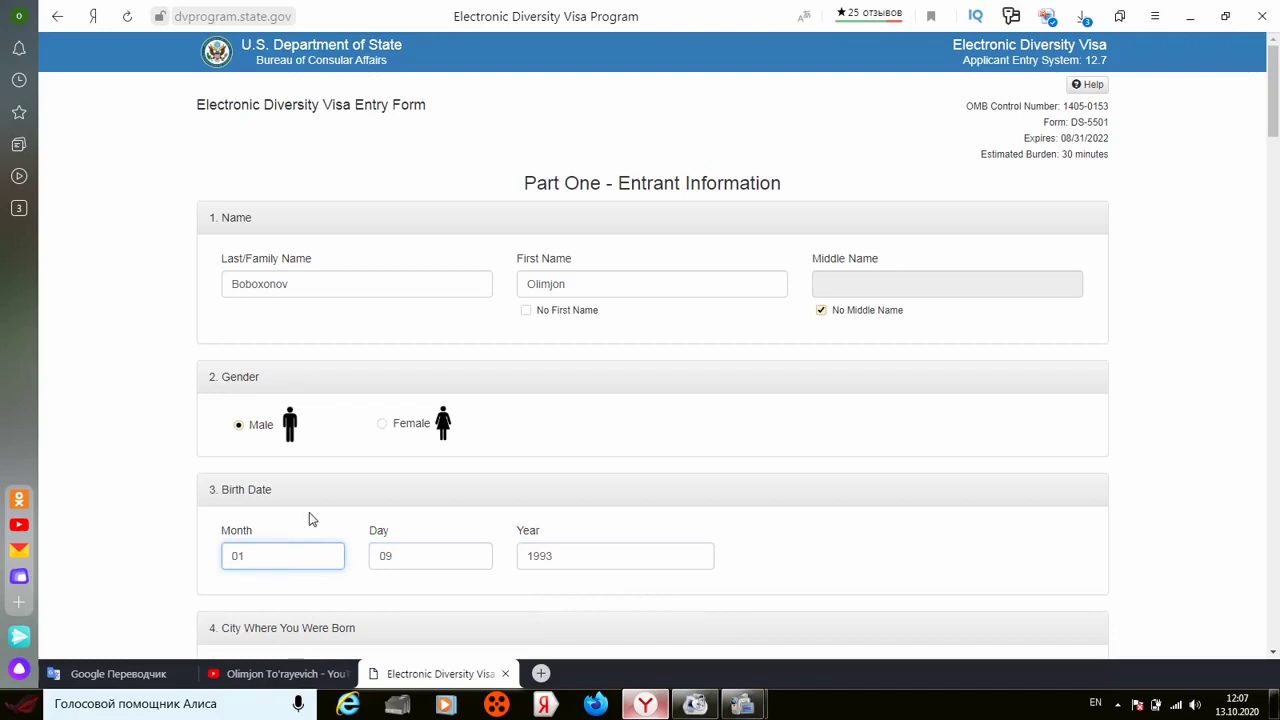
click(310, 518)
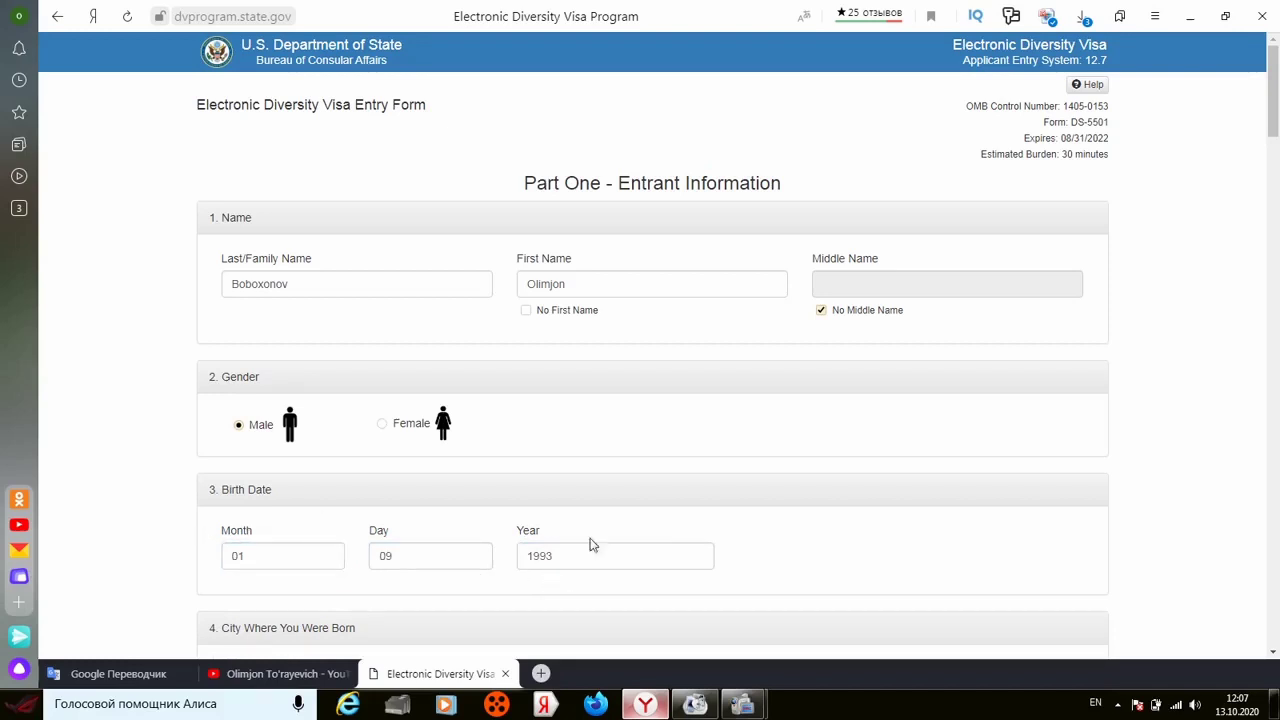
drag(1275, 655, 1275, 655)
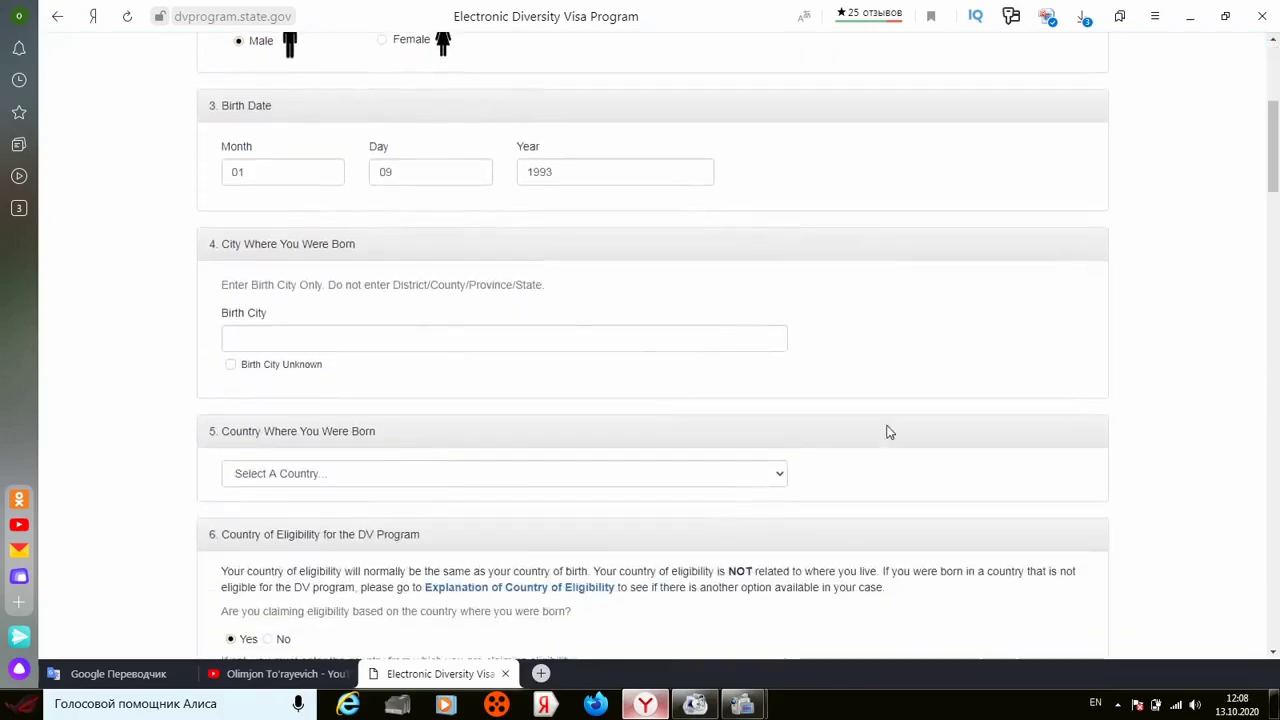
Step: Fill in the entrant's birth city using the autofill suggestion
click(436, 341)
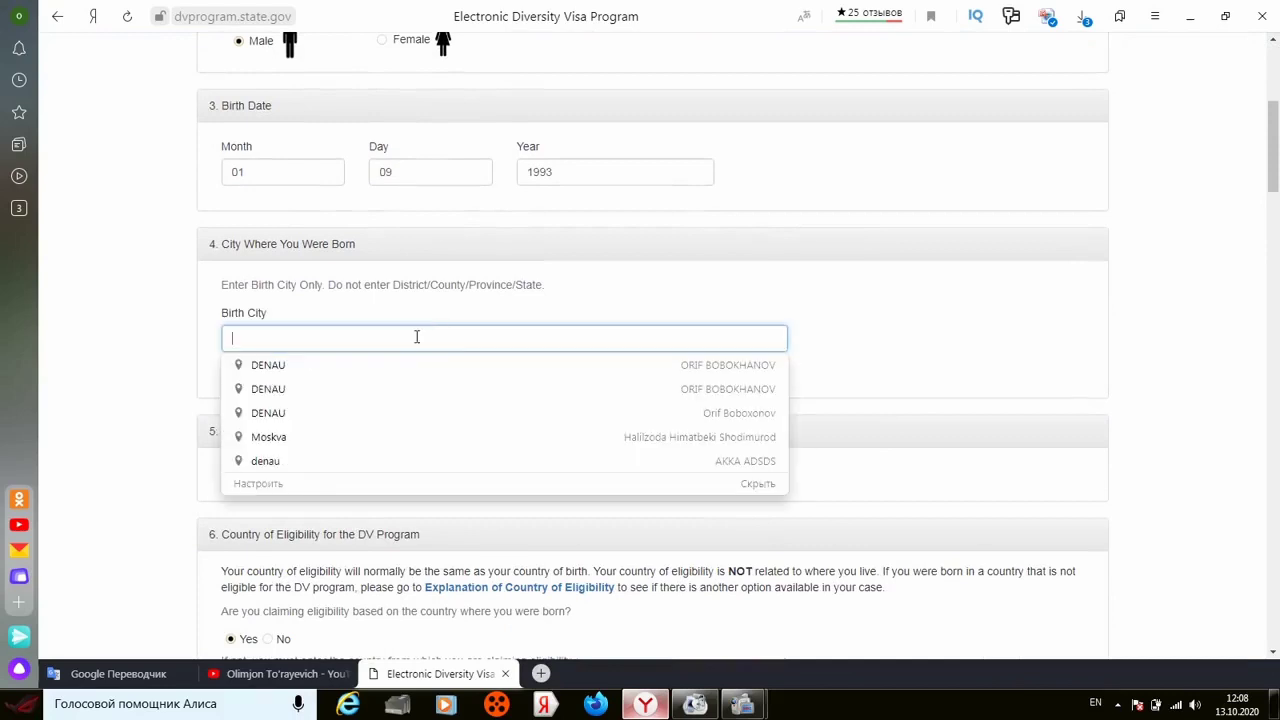
text(DENA)
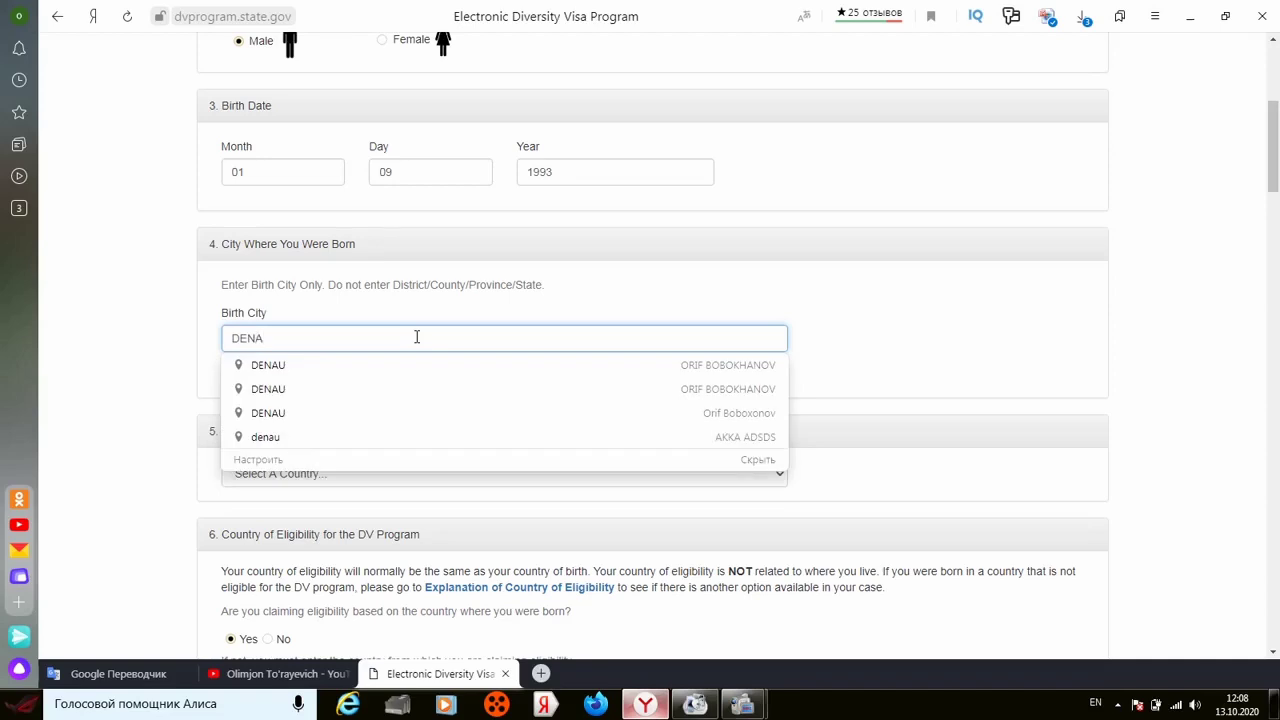
click(163, 338)
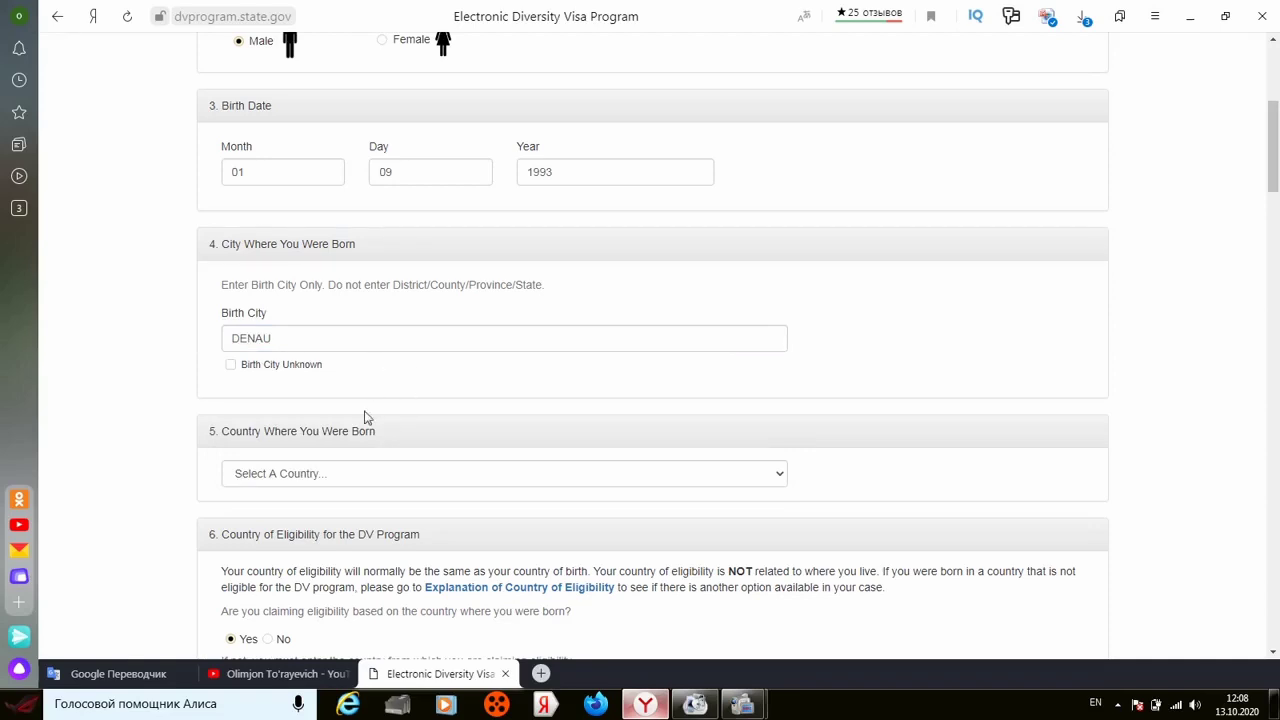
Step: Choose Uzbekistan as the country of birth and scroll down to the Passport section
click(370, 477)
click(370, 477)
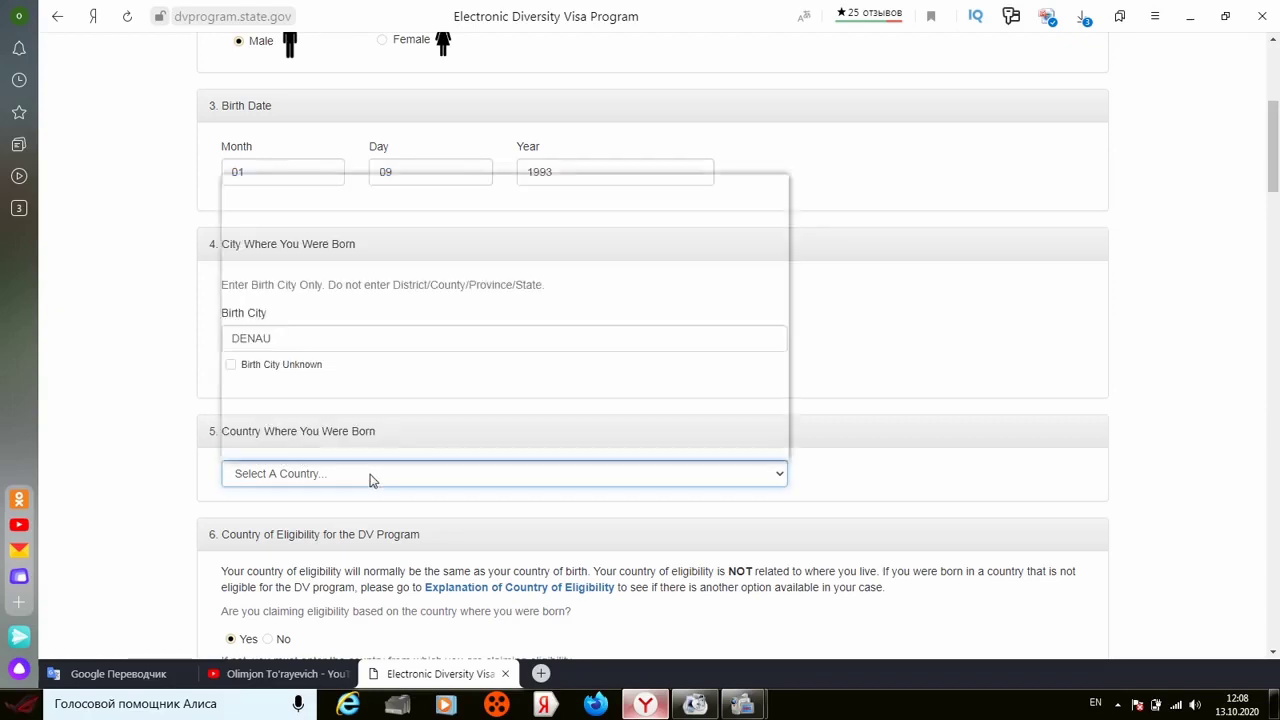
click(370, 477)
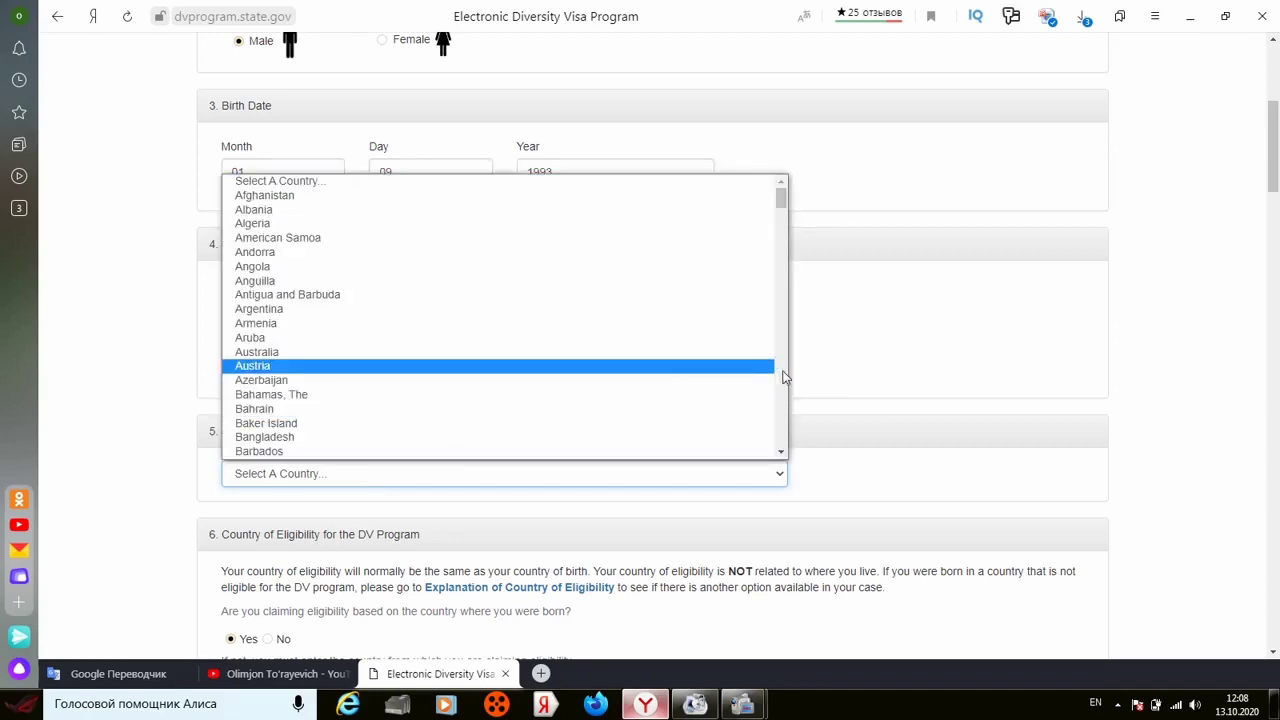
click(784, 430)
drag(784, 430, 784, 430)
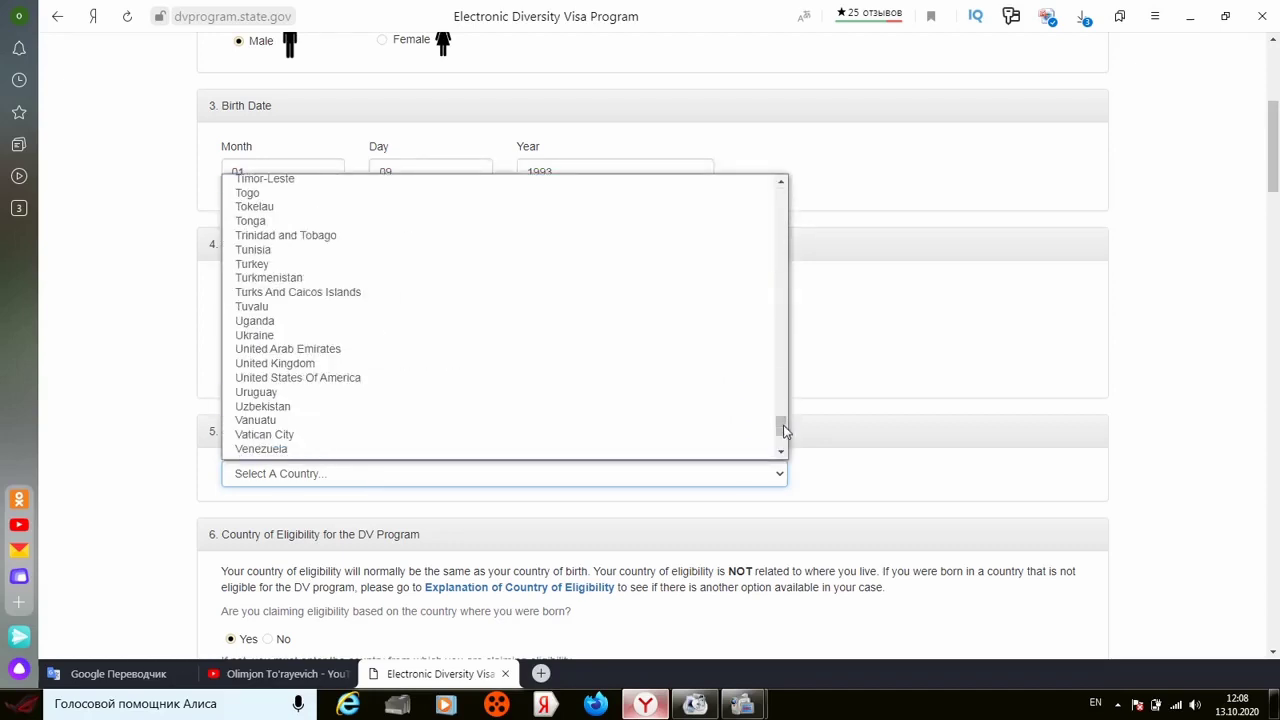
click(709, 407)
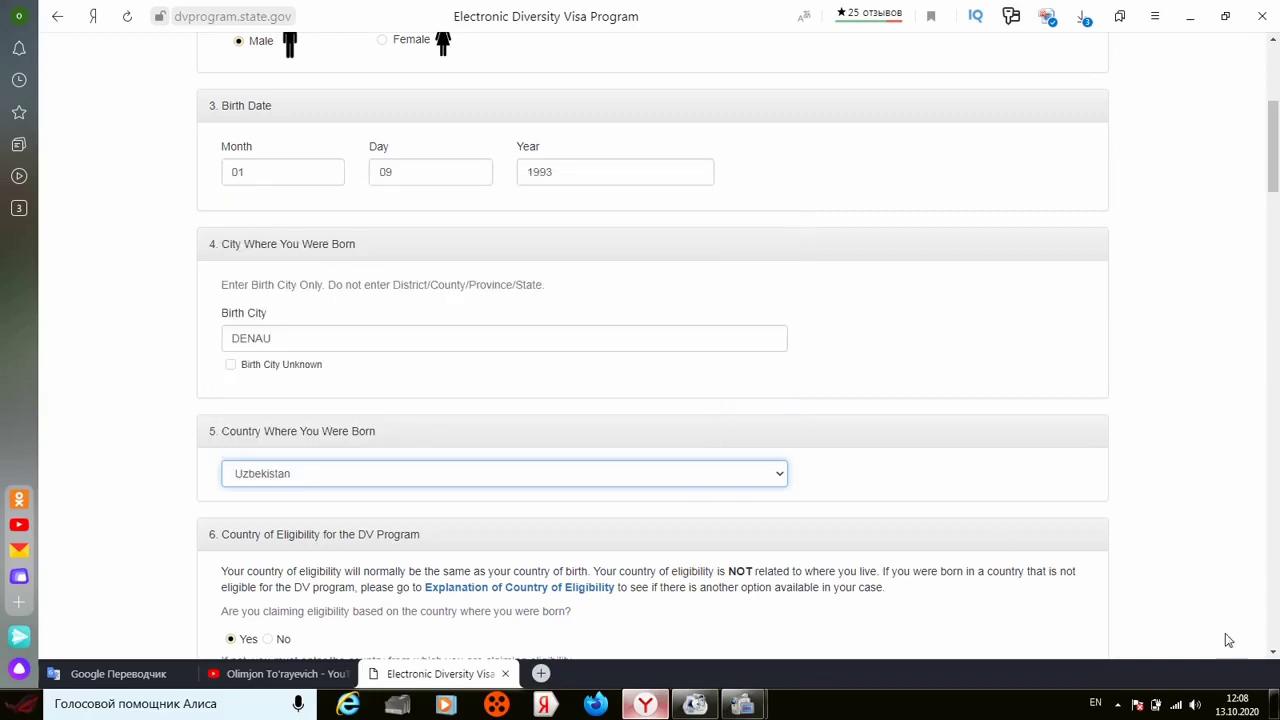
drag(1274, 655, 1274, 655)
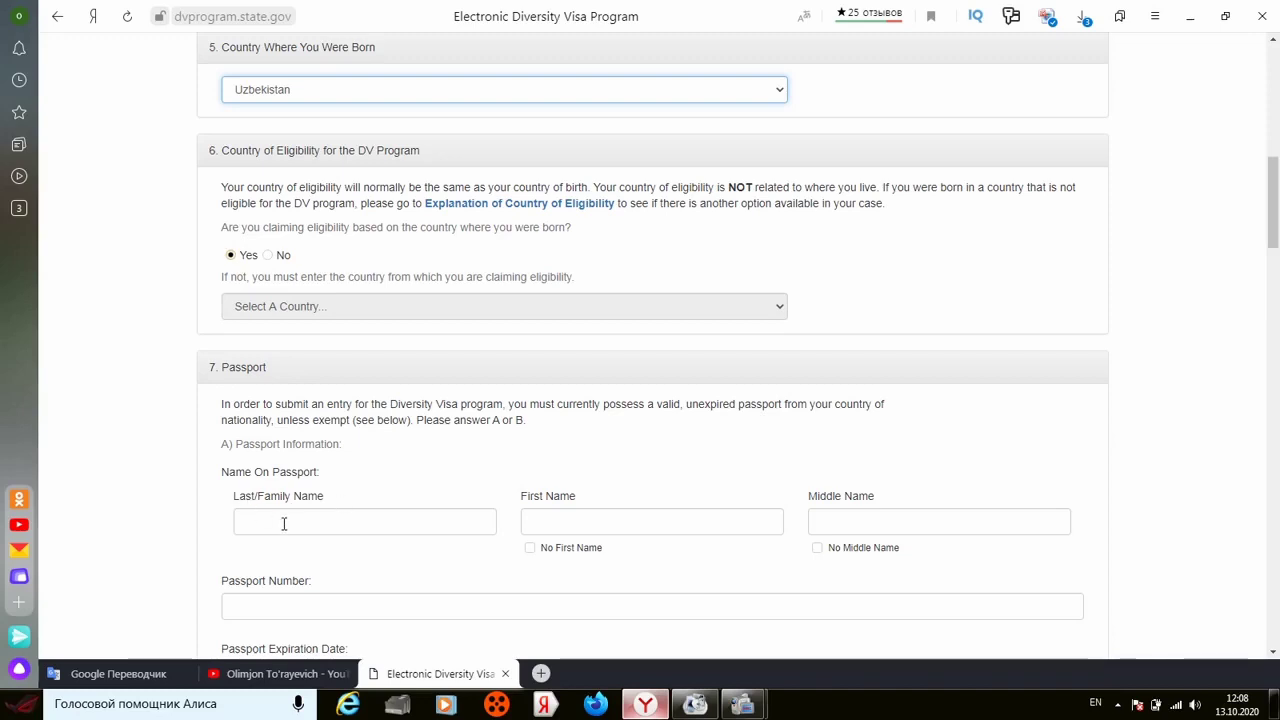
Step: Fill the passport surname from a saved suggestion, type the first name, and tick No Middle Name
click(284, 524)
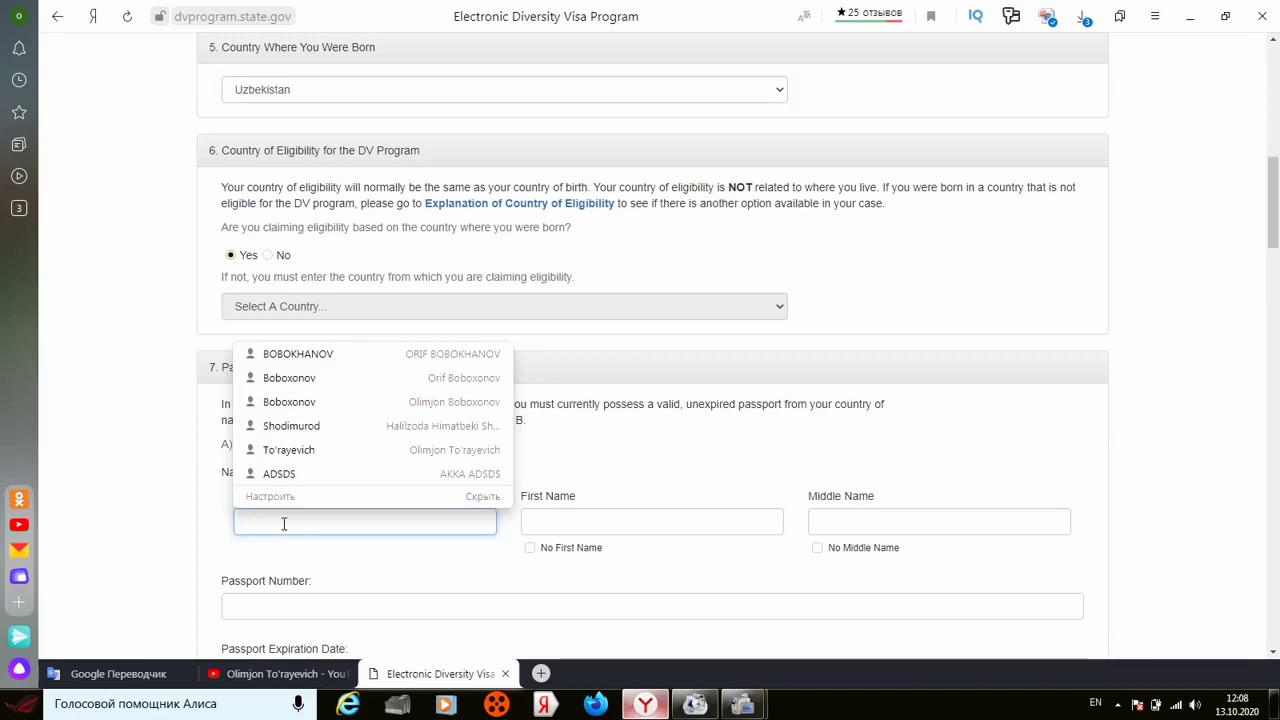
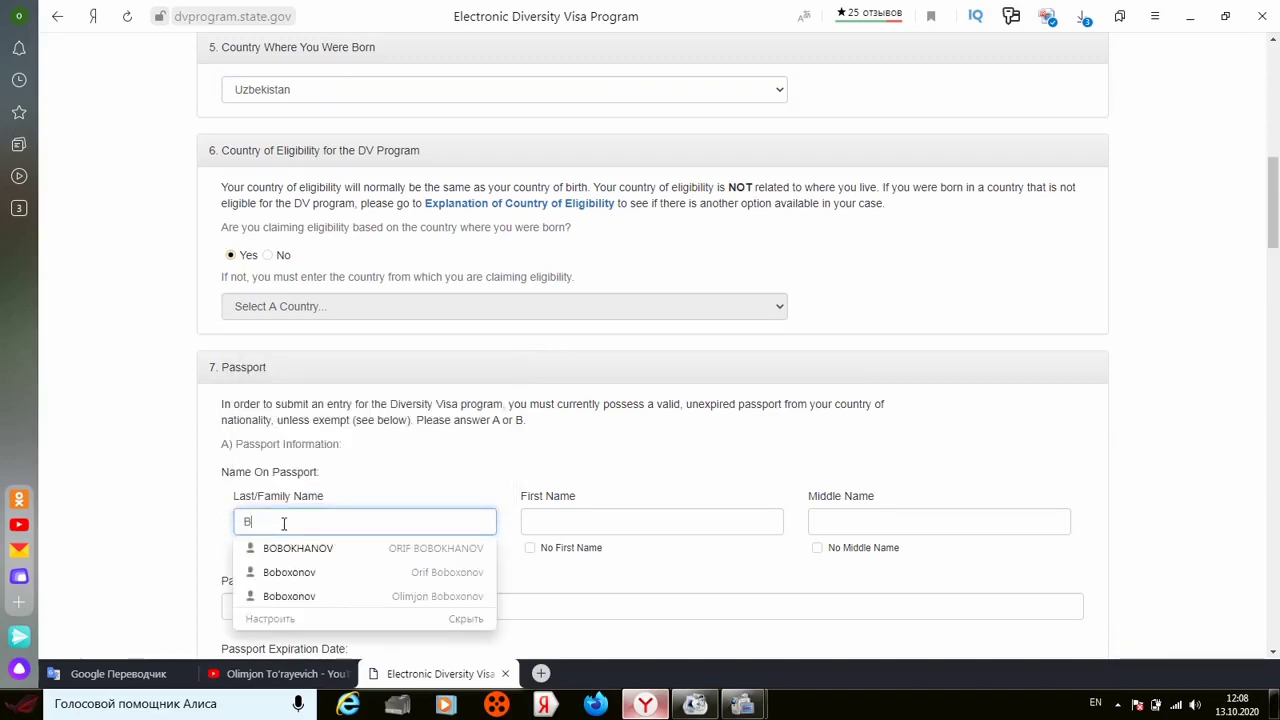
click(291, 580)
click(336, 532)
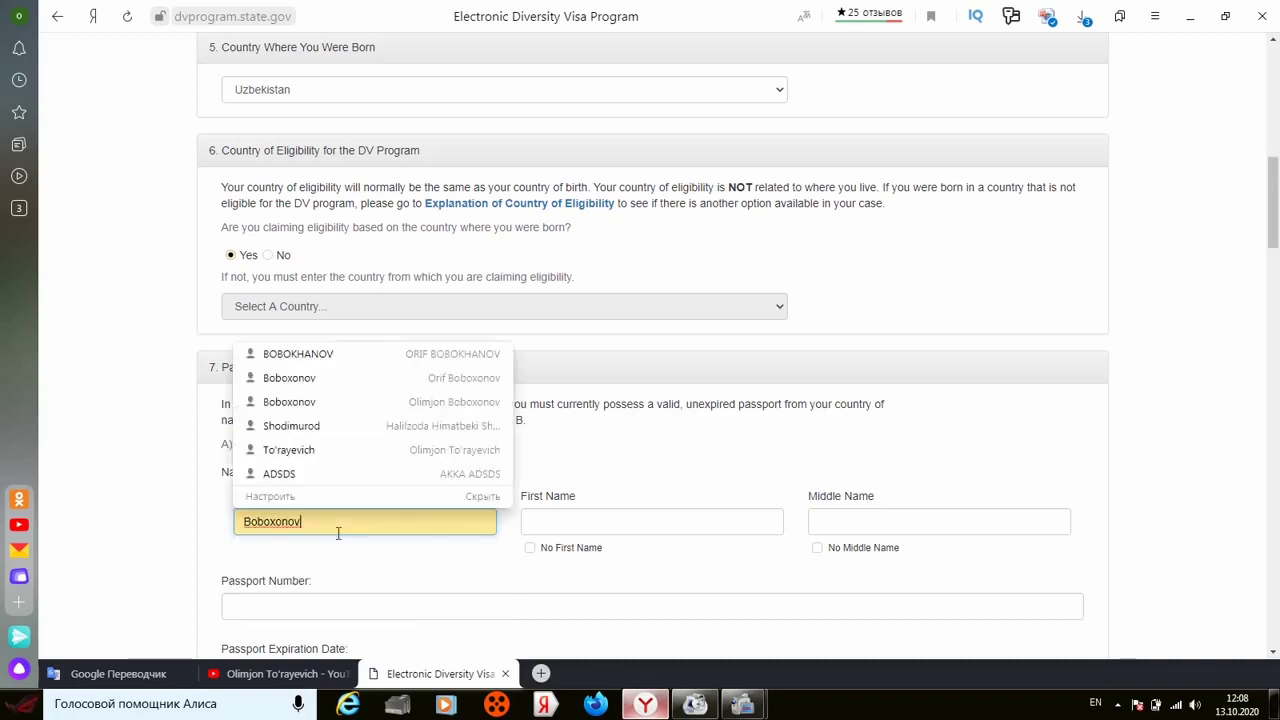
click(560, 518)
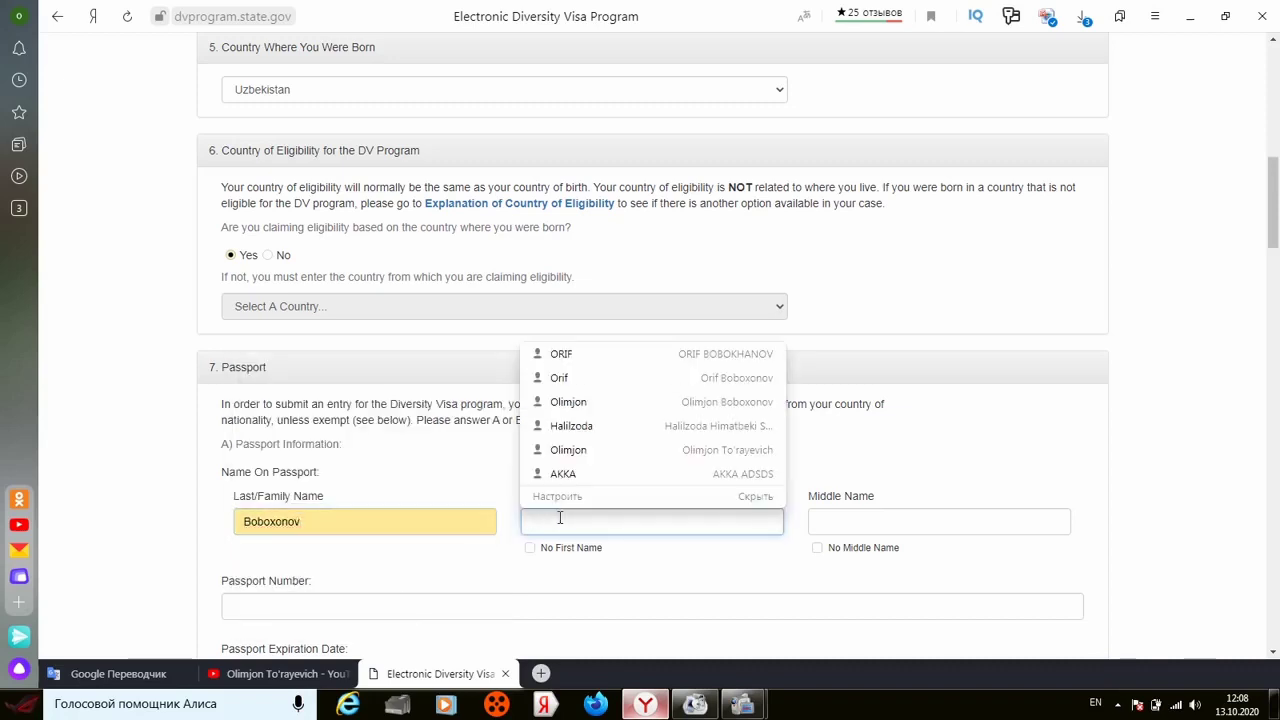
text(OLIMJON)
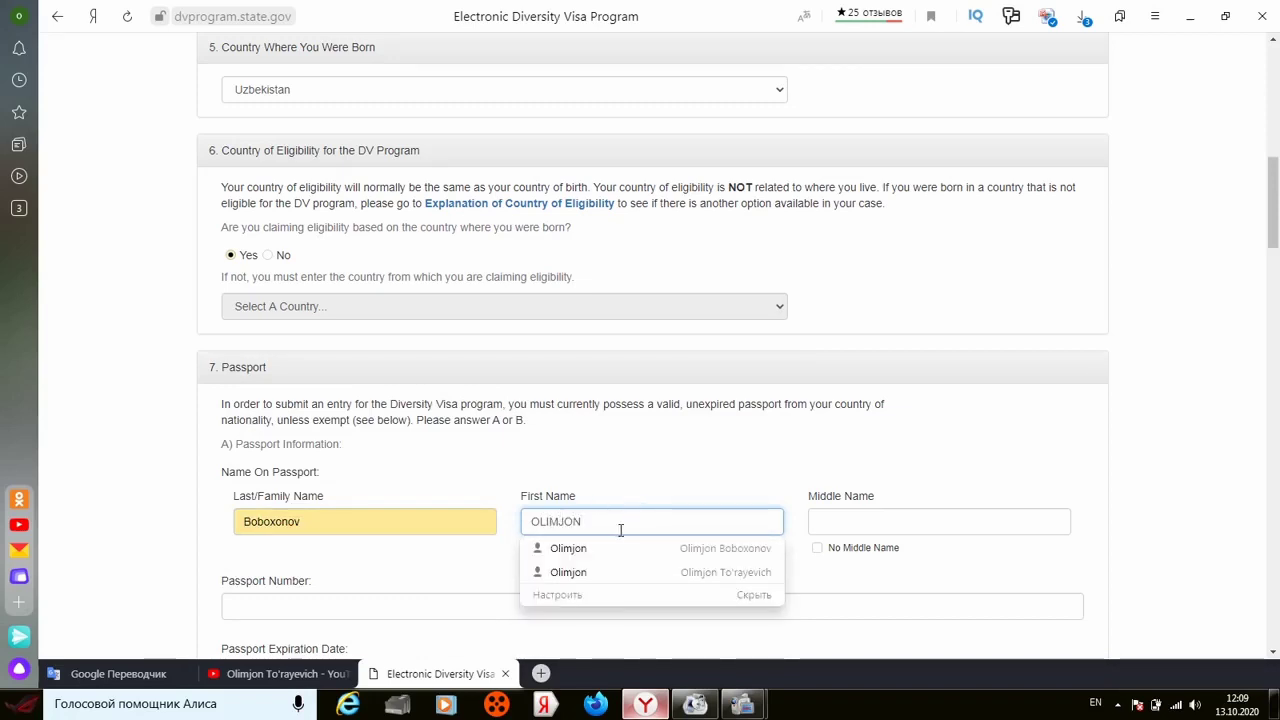
key(BackSpace)
key(BackSpace)
key(BackSpace)
key(BackSpace)
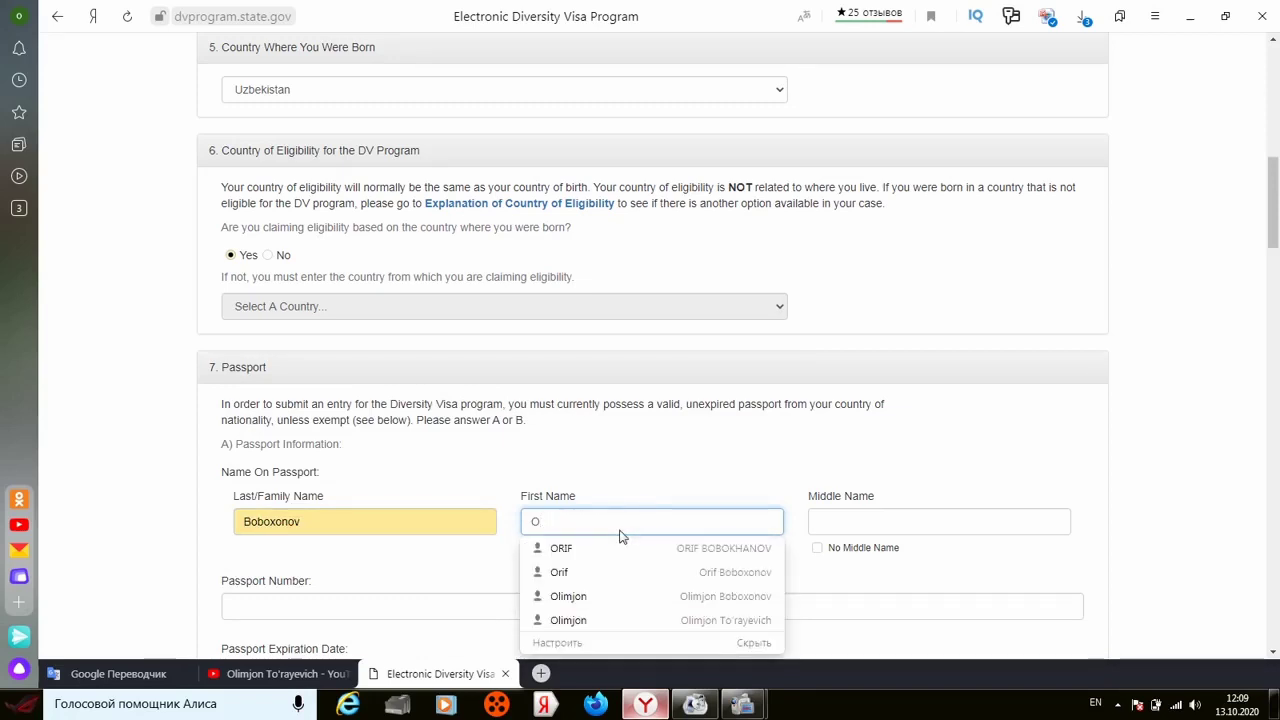
text(limjo)
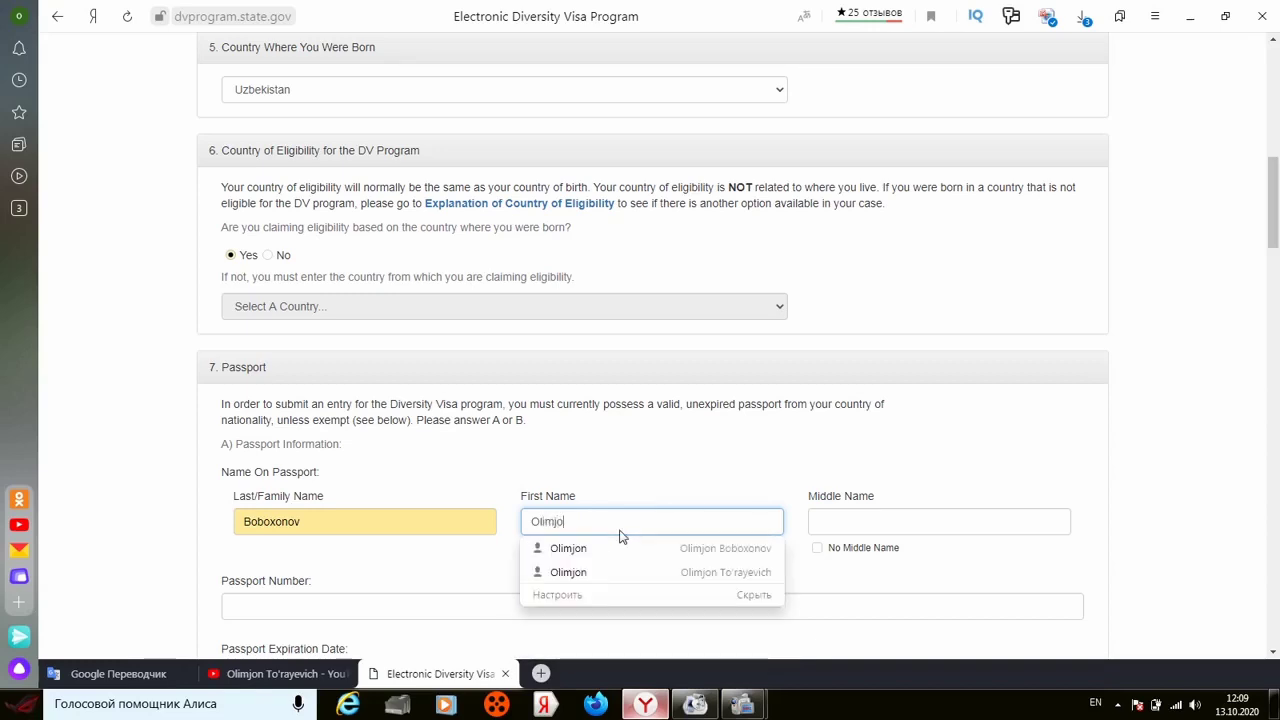
text(n)
click(632, 476)
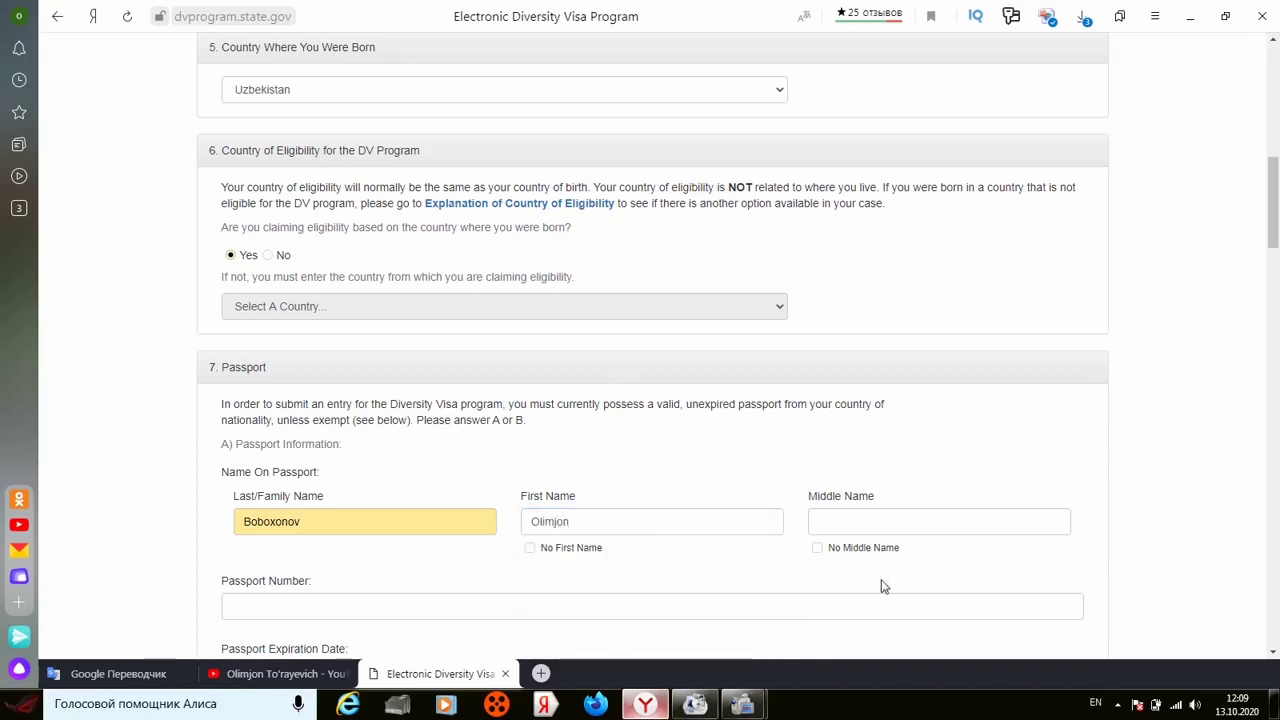
click(818, 549)
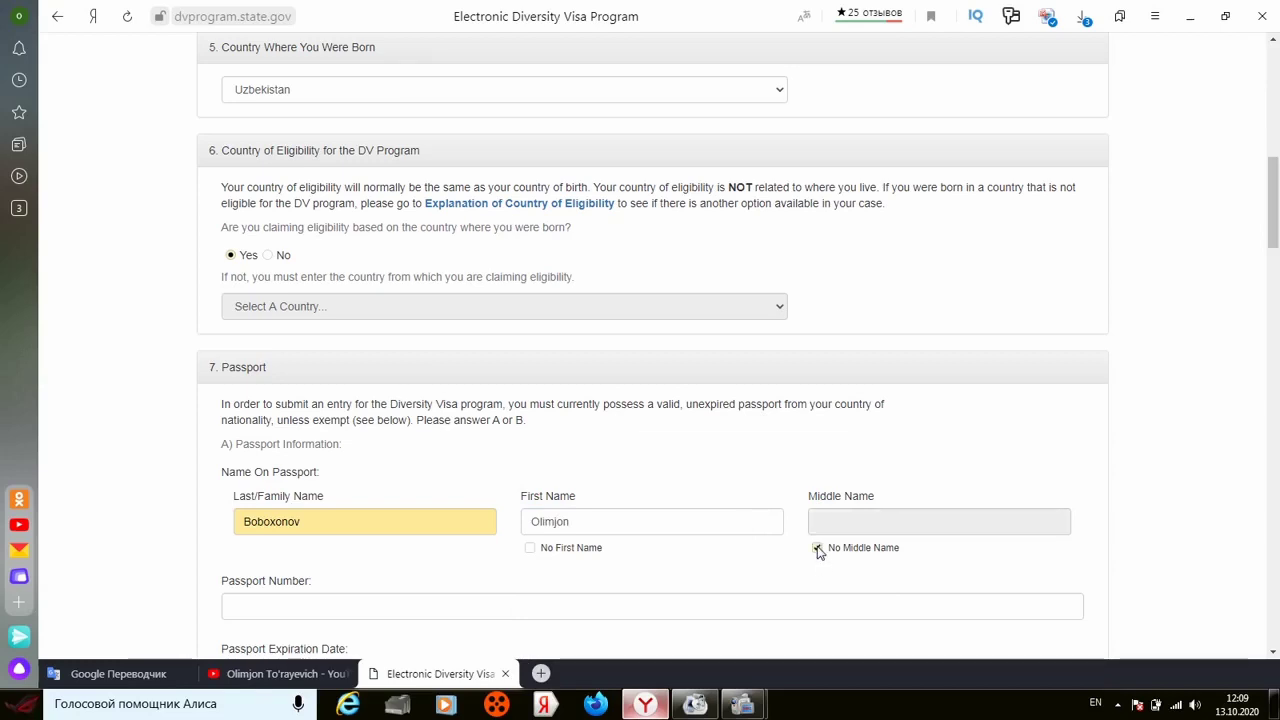
click(1272, 652)
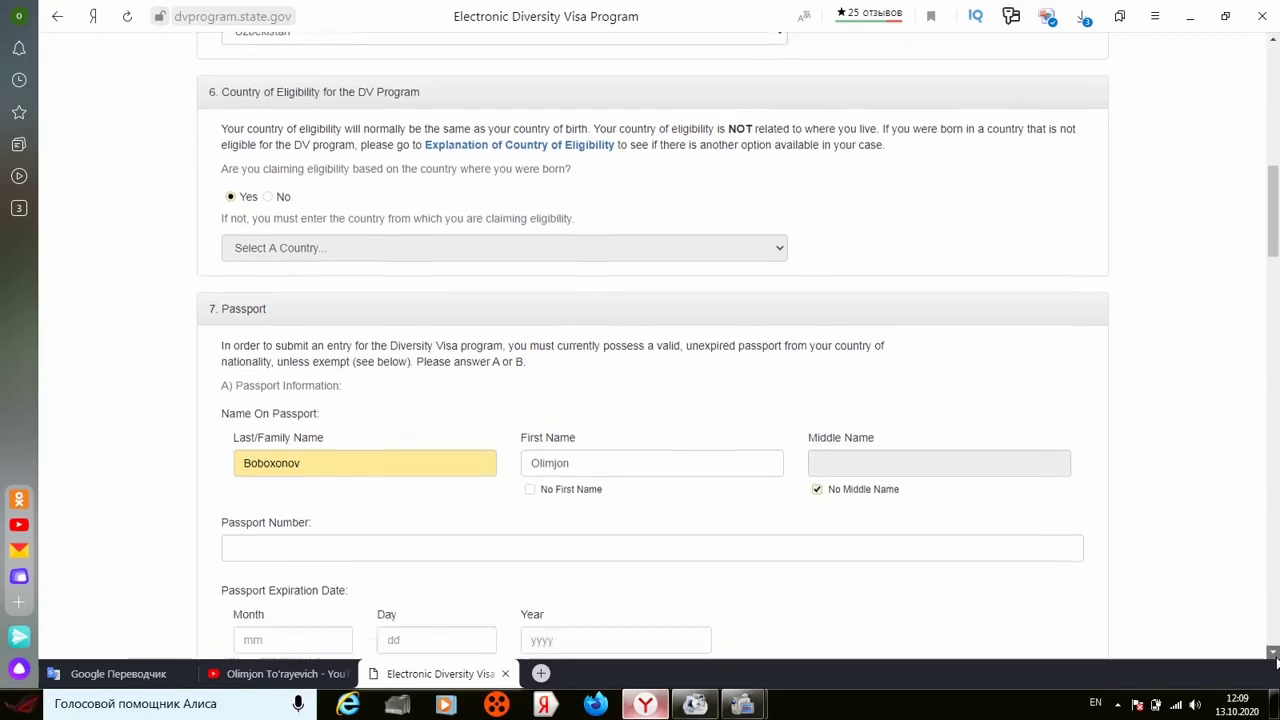
Step: Enter the passport number and set the passport expiration date to 02/07/2030
click(748, 448)
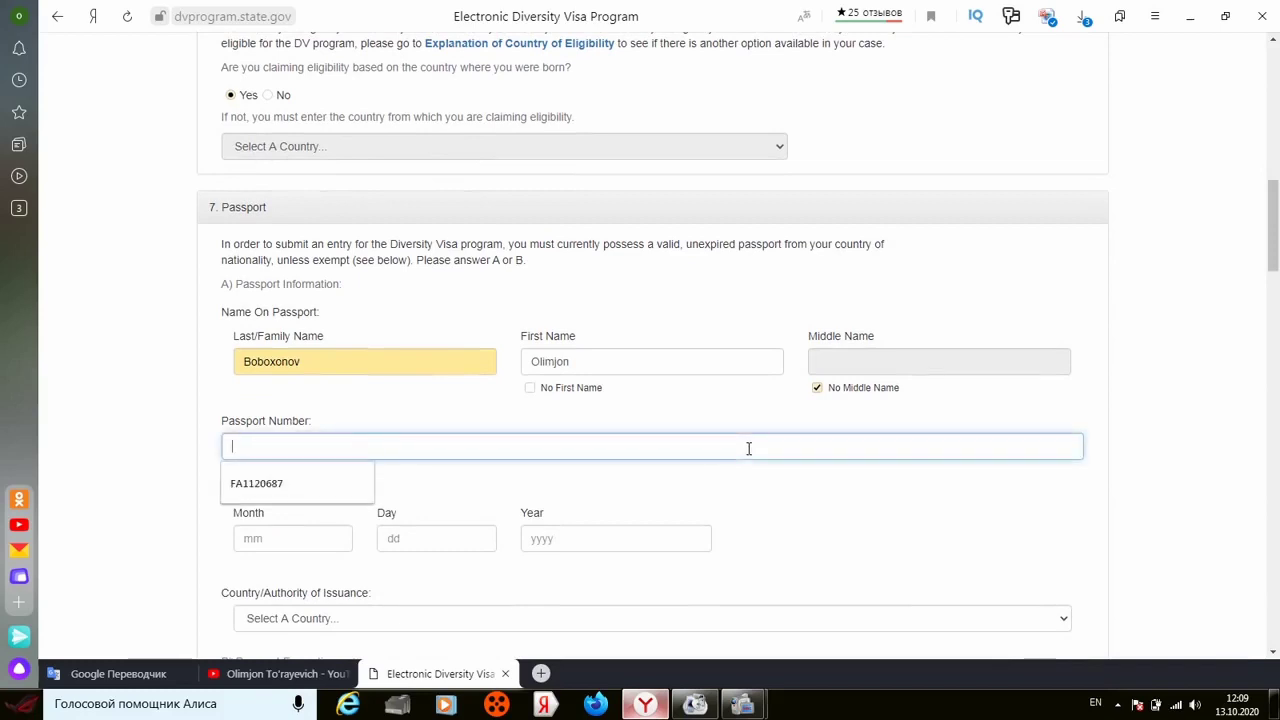
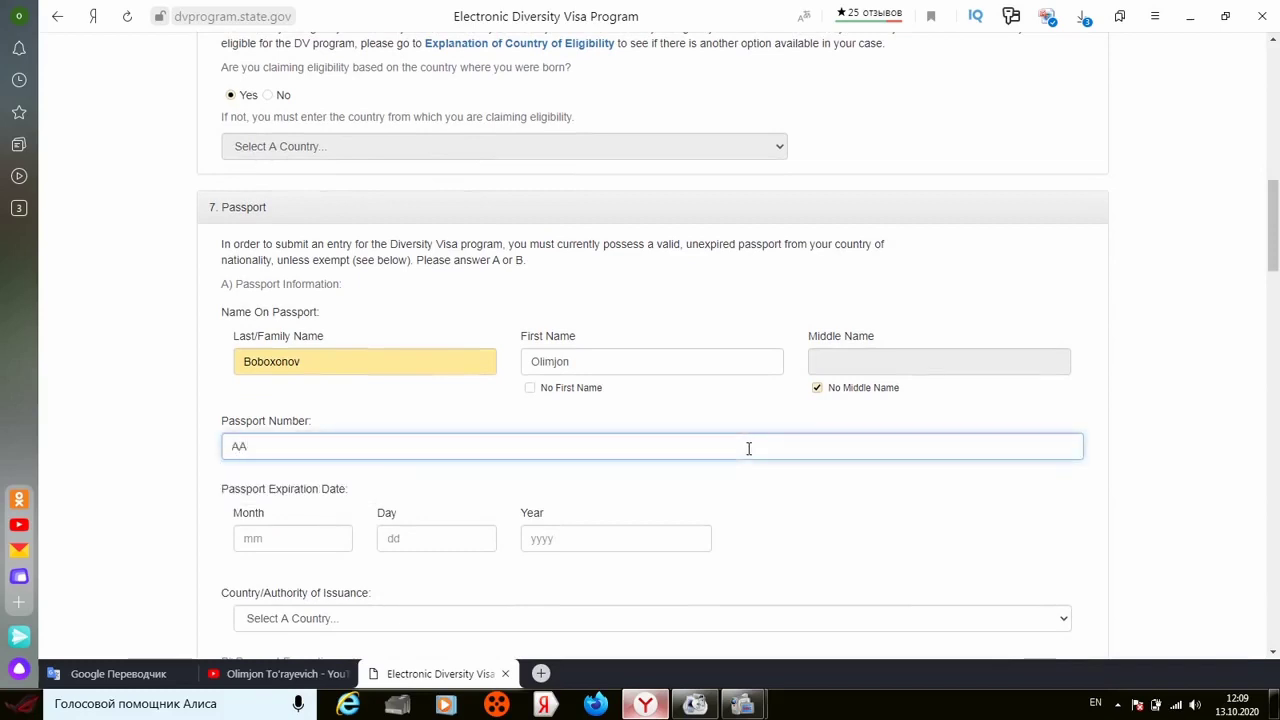
click(557, 538)
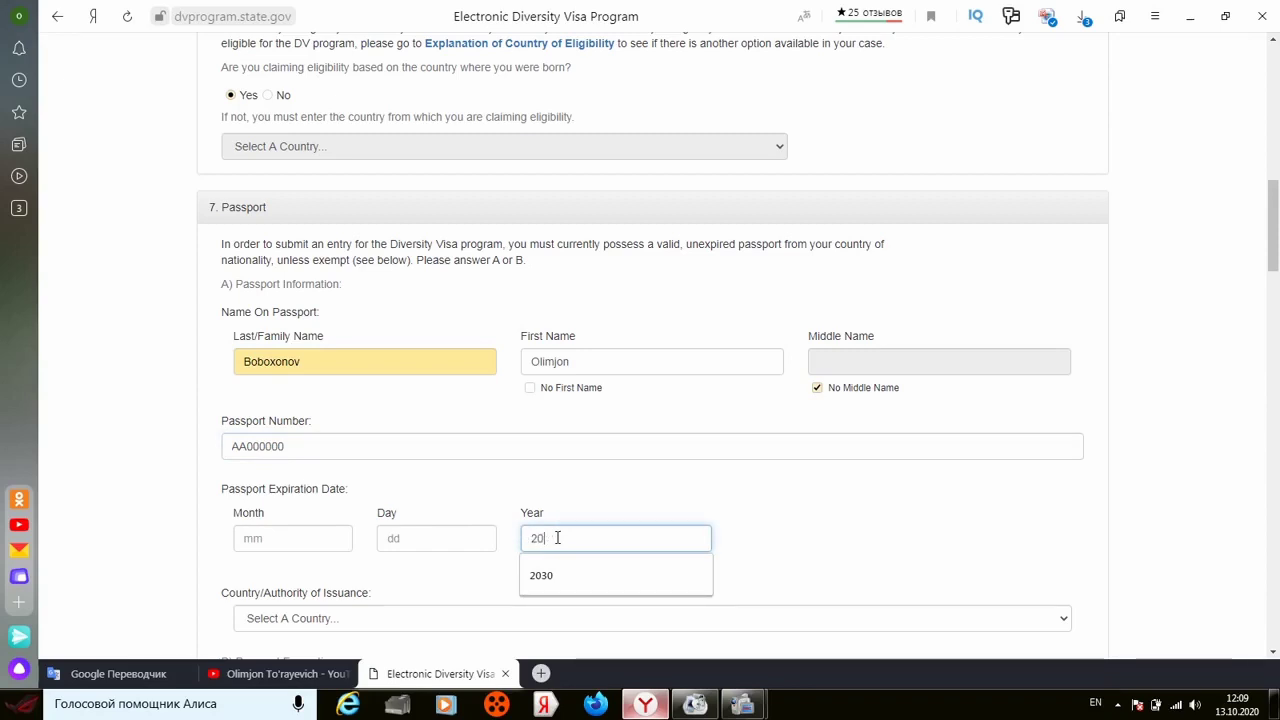
text(0)
click(568, 506)
click(426, 537)
click(419, 578)
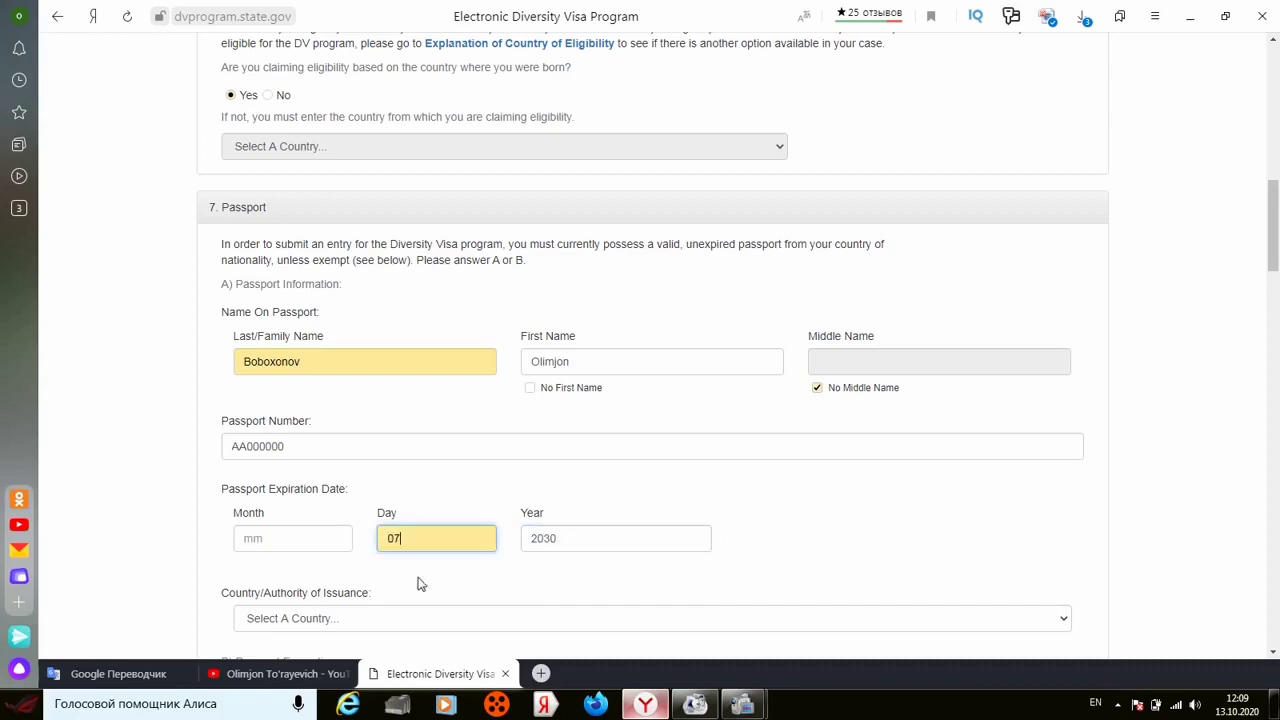
click(281, 531)
click(268, 586)
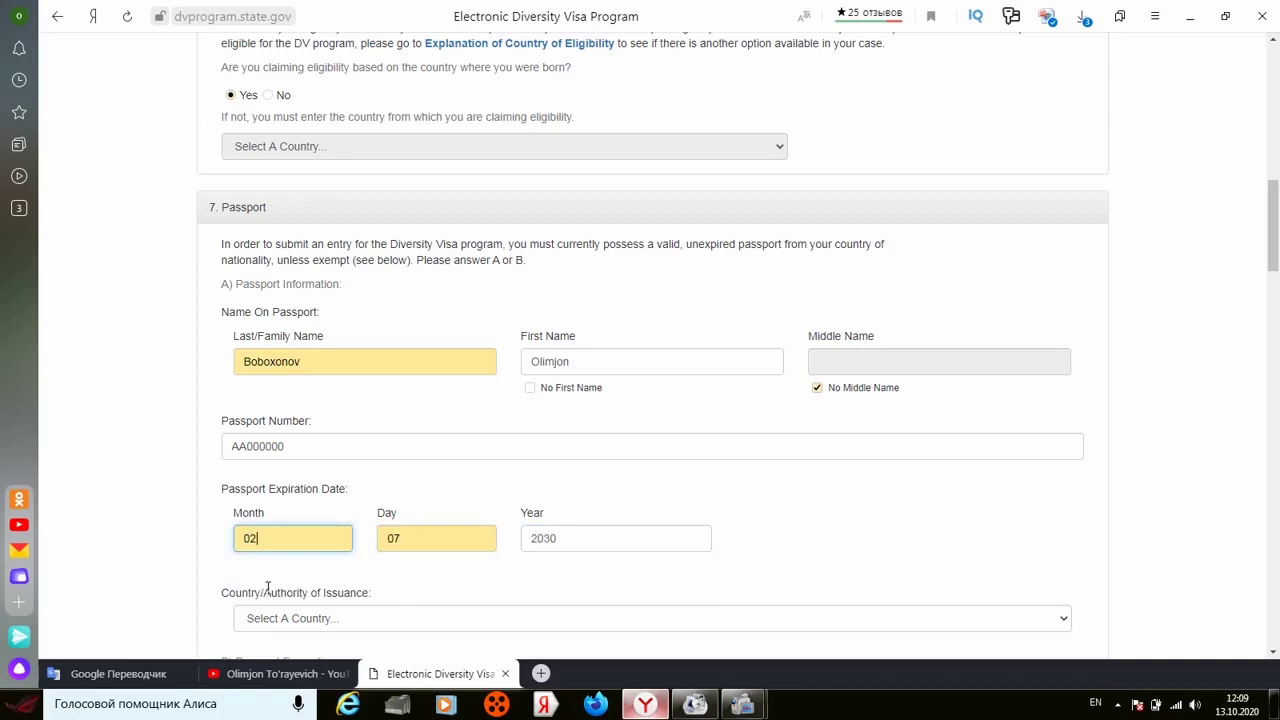
click(389, 482)
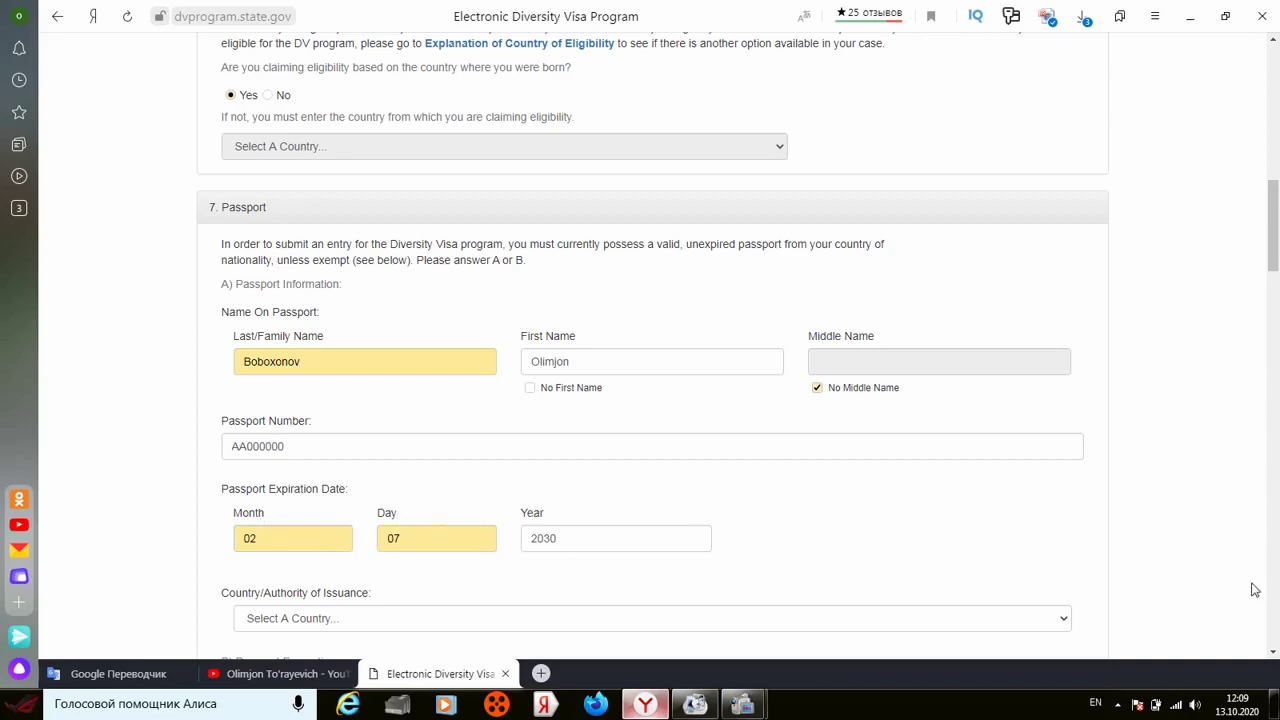
click(1275, 653)
Step: Select Uzbekistan as the passport's Country/Authority of Issuance
scroll(1275, 653, down, 5)
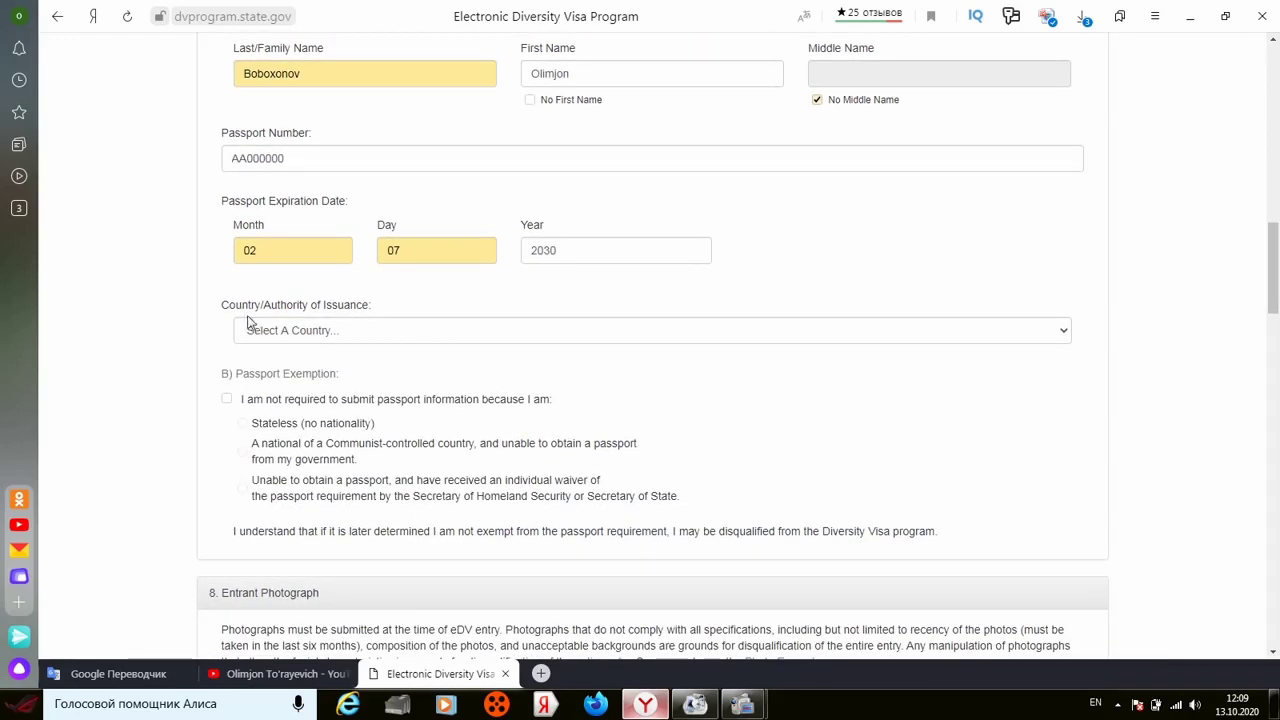
click(362, 338)
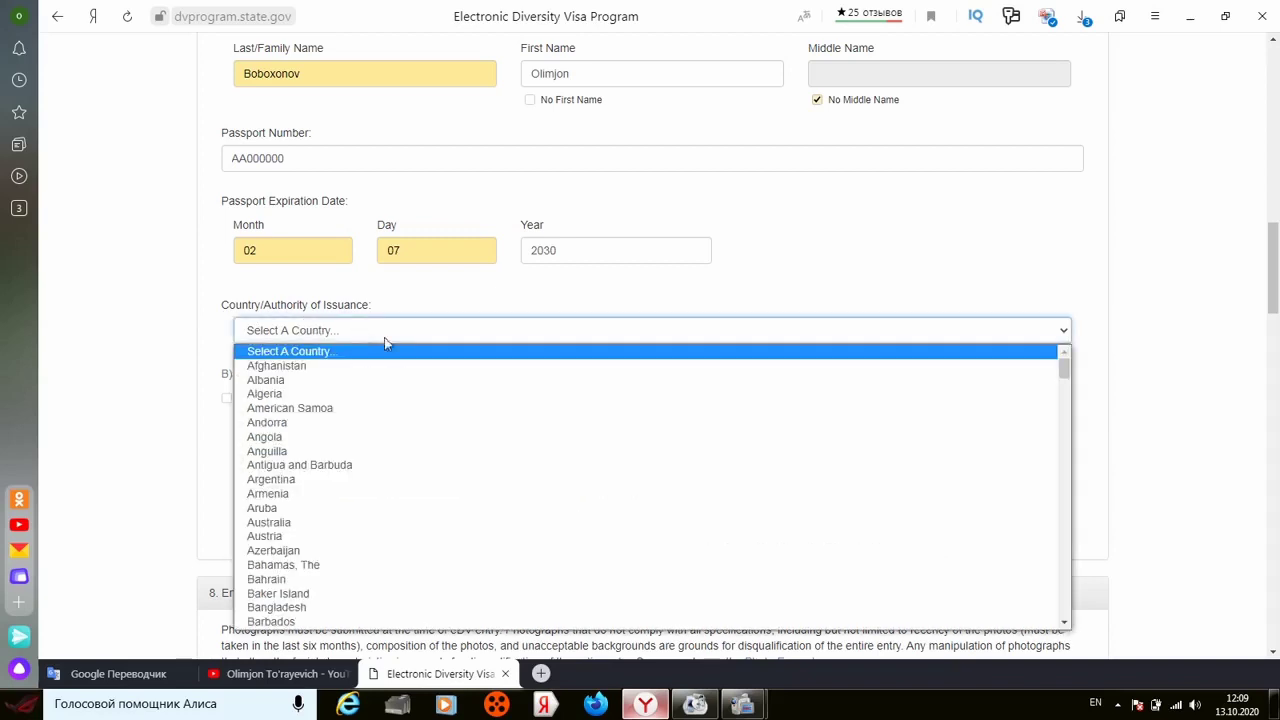
click(1065, 624)
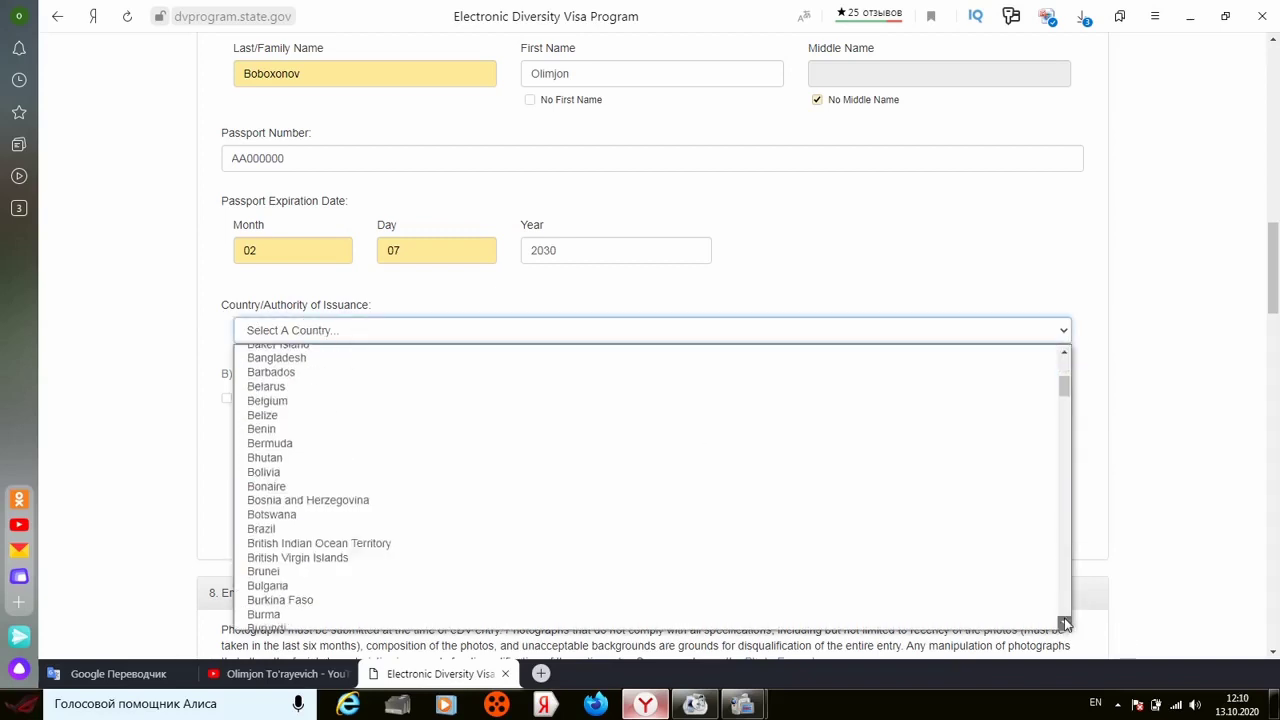
scroll(1065, 624, down, 20)
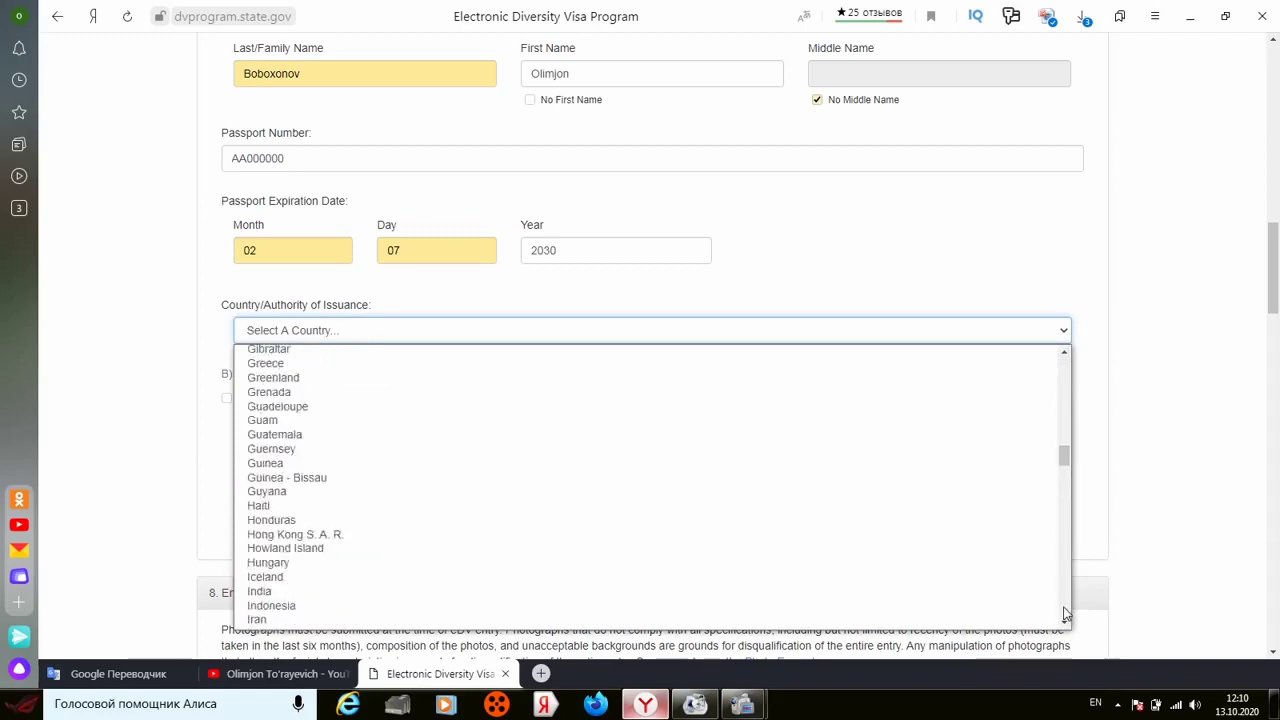
scroll(1065, 614, down, 9)
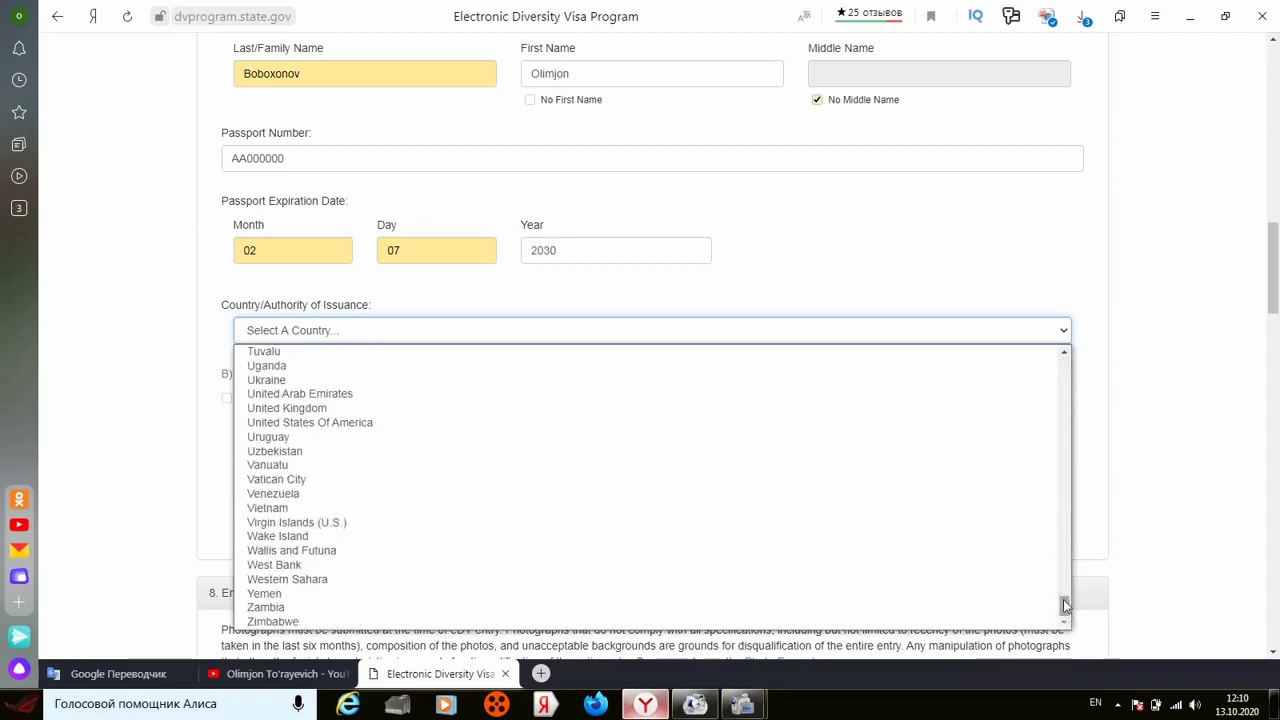
click(963, 451)
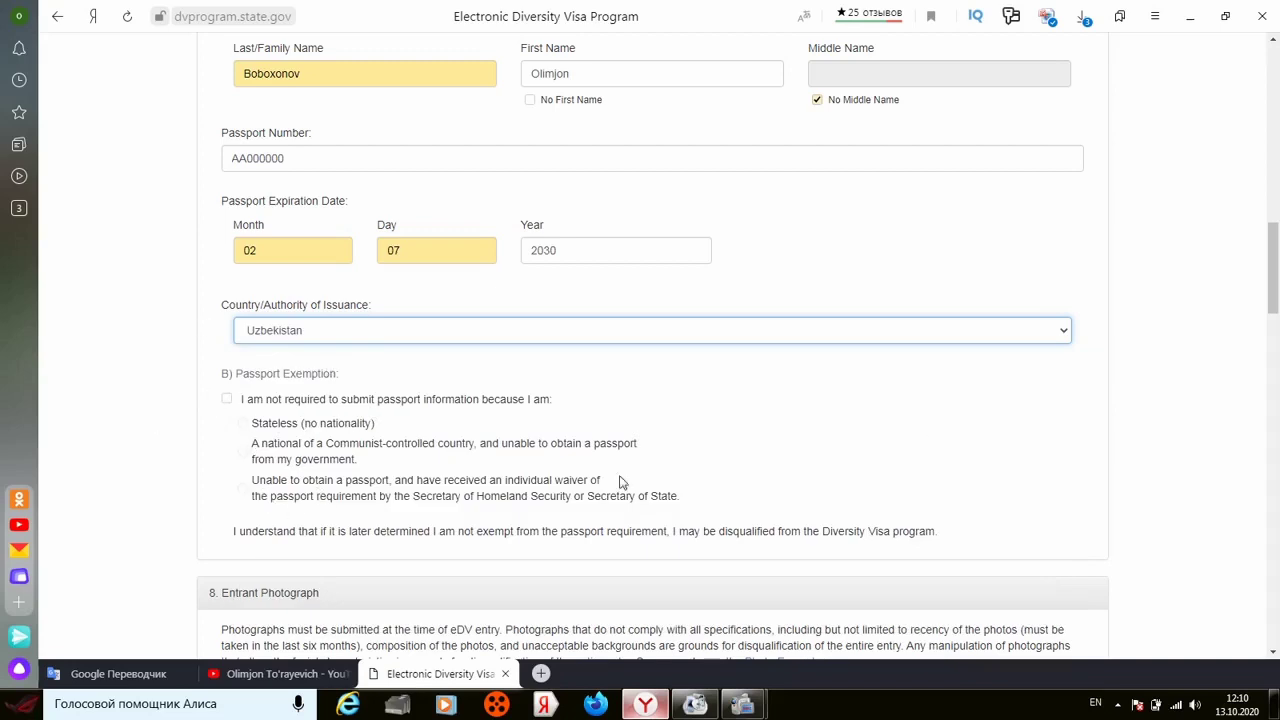
Step: Upload original.png from the Desktop as the entrant photograph
scroll(1272, 653, down, 3)
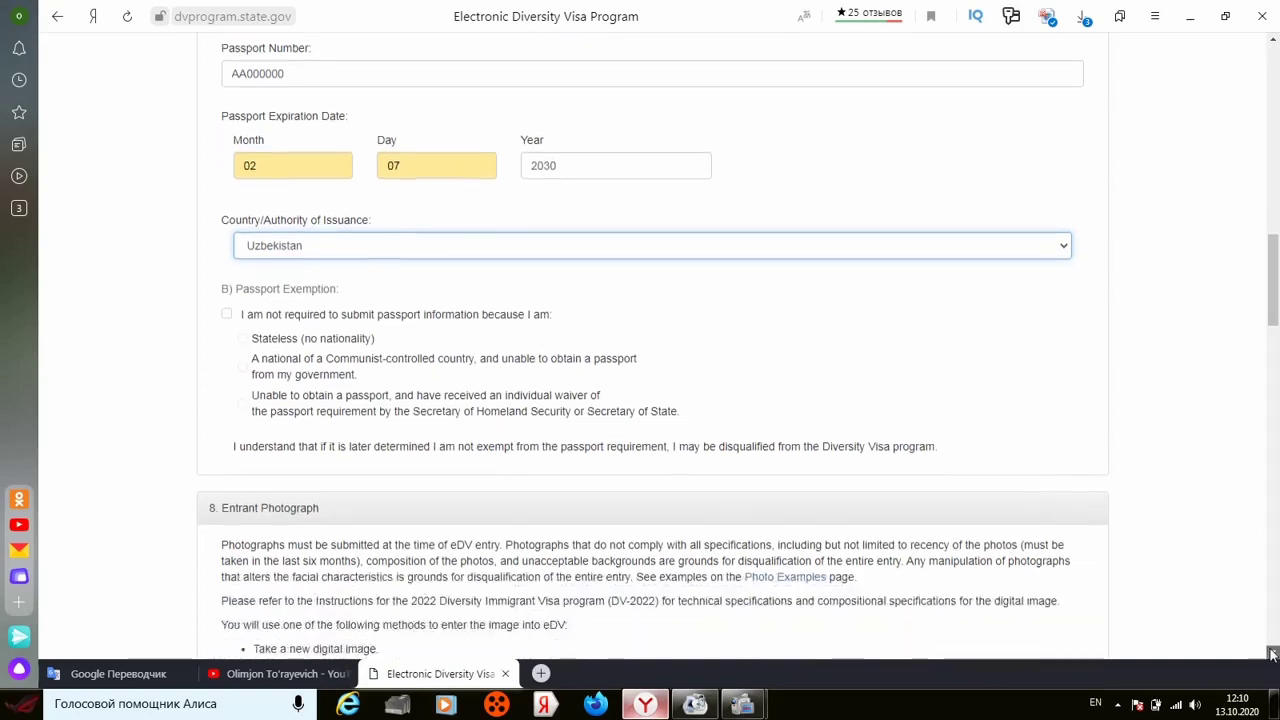
scroll(1272, 653, down, 1)
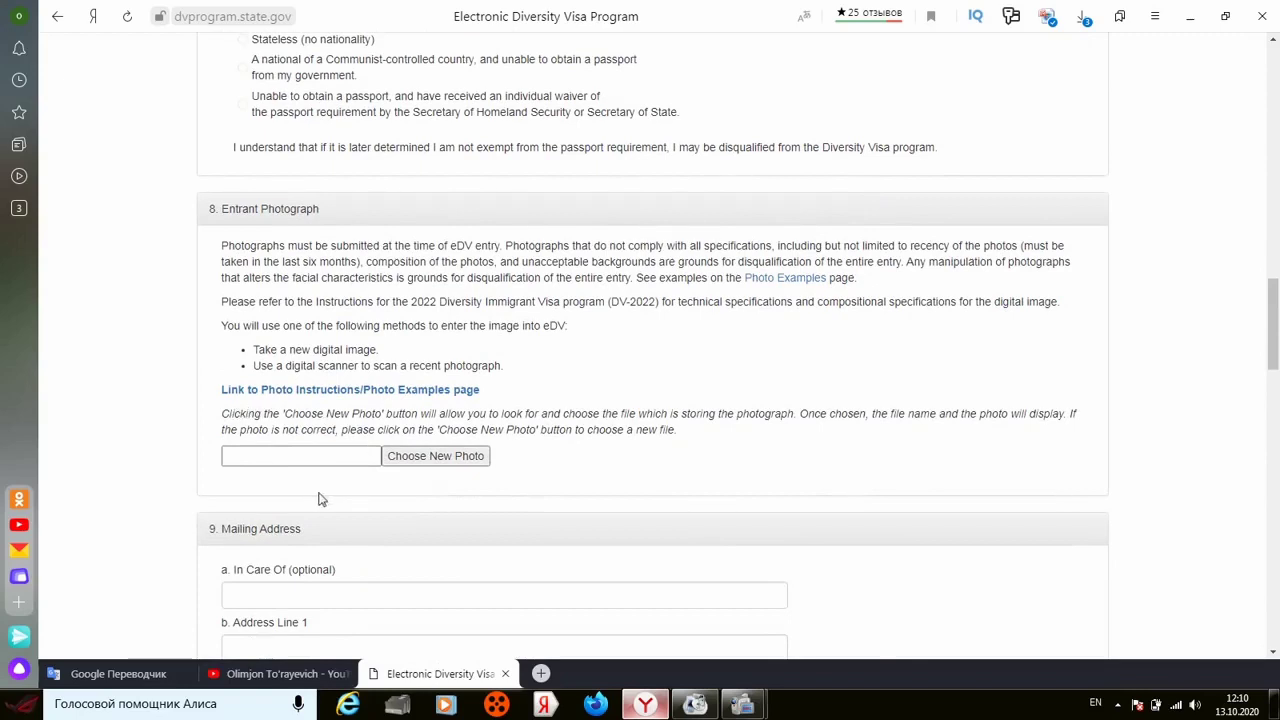
click(424, 458)
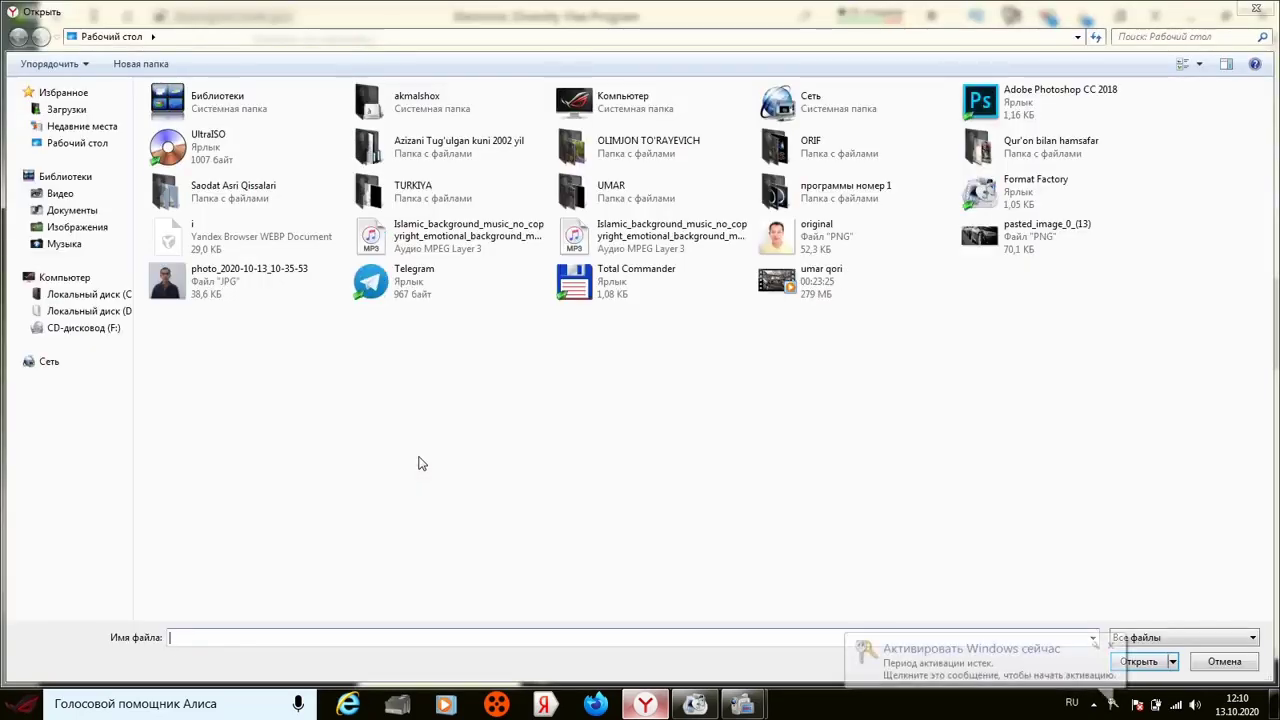
click(822, 244)
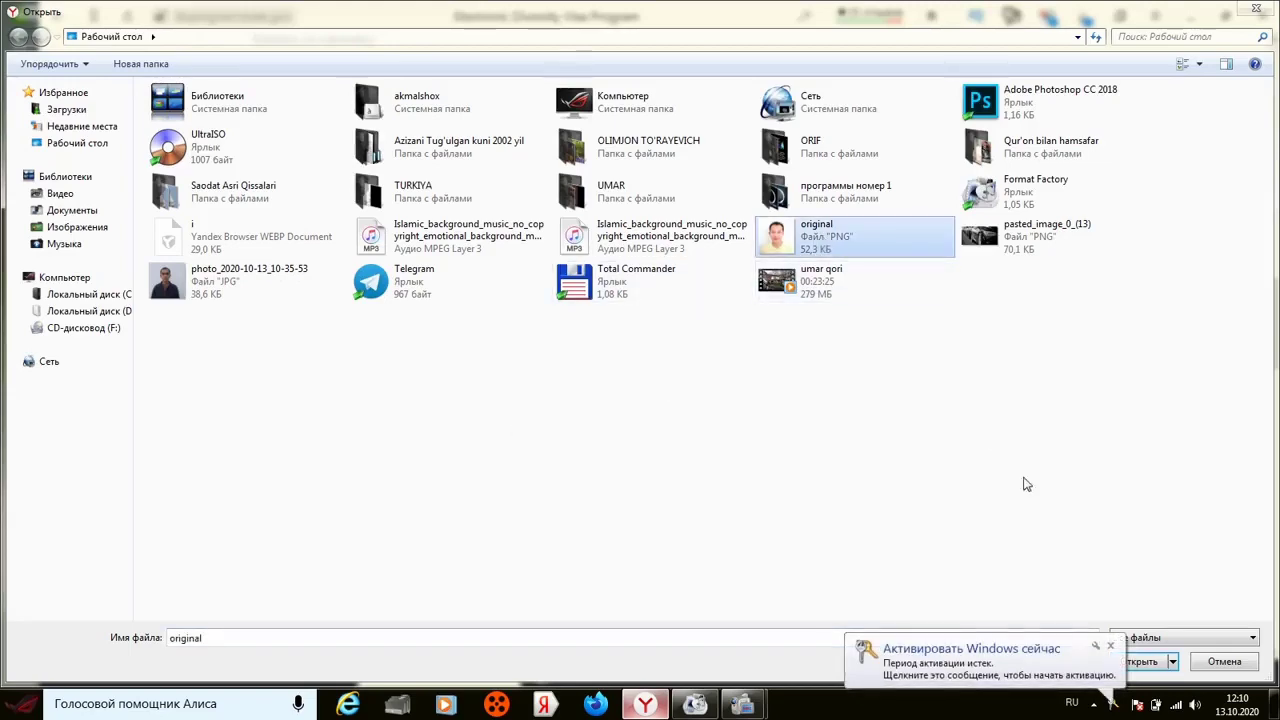
click(1155, 664)
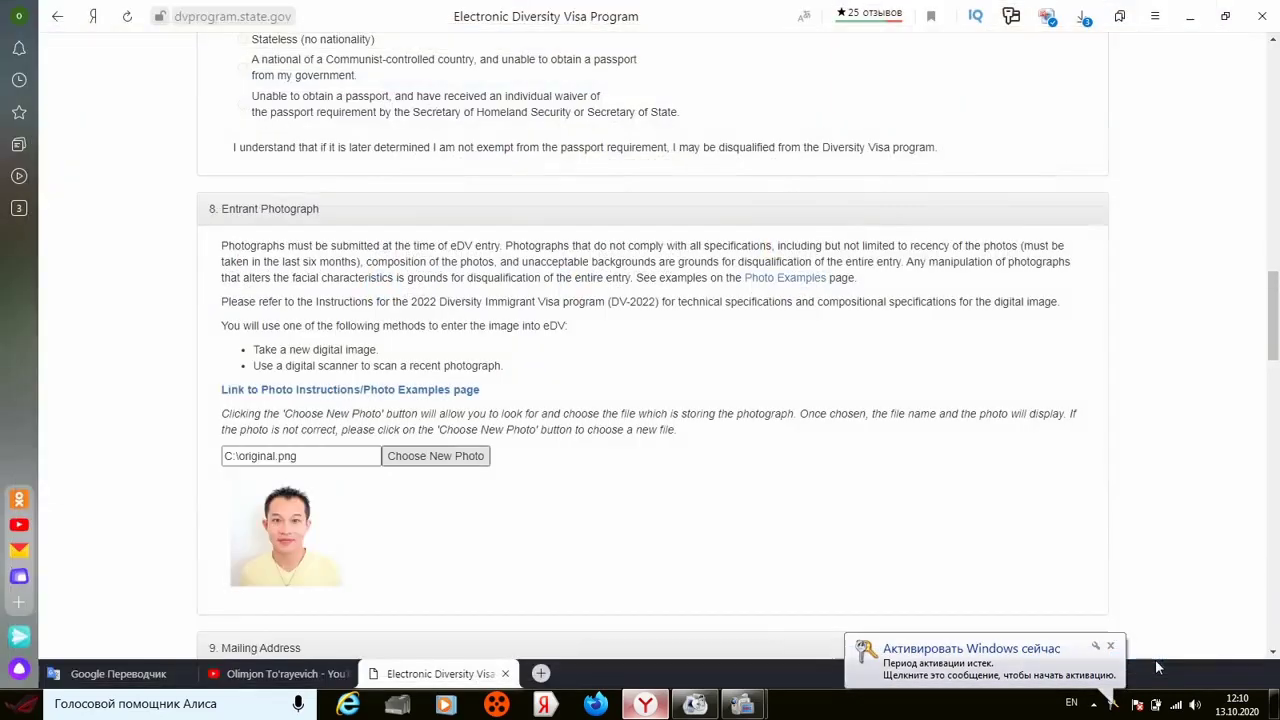
Step: Enter the entrant's name in the In Care Of field
scroll(1274, 652, down, 3)
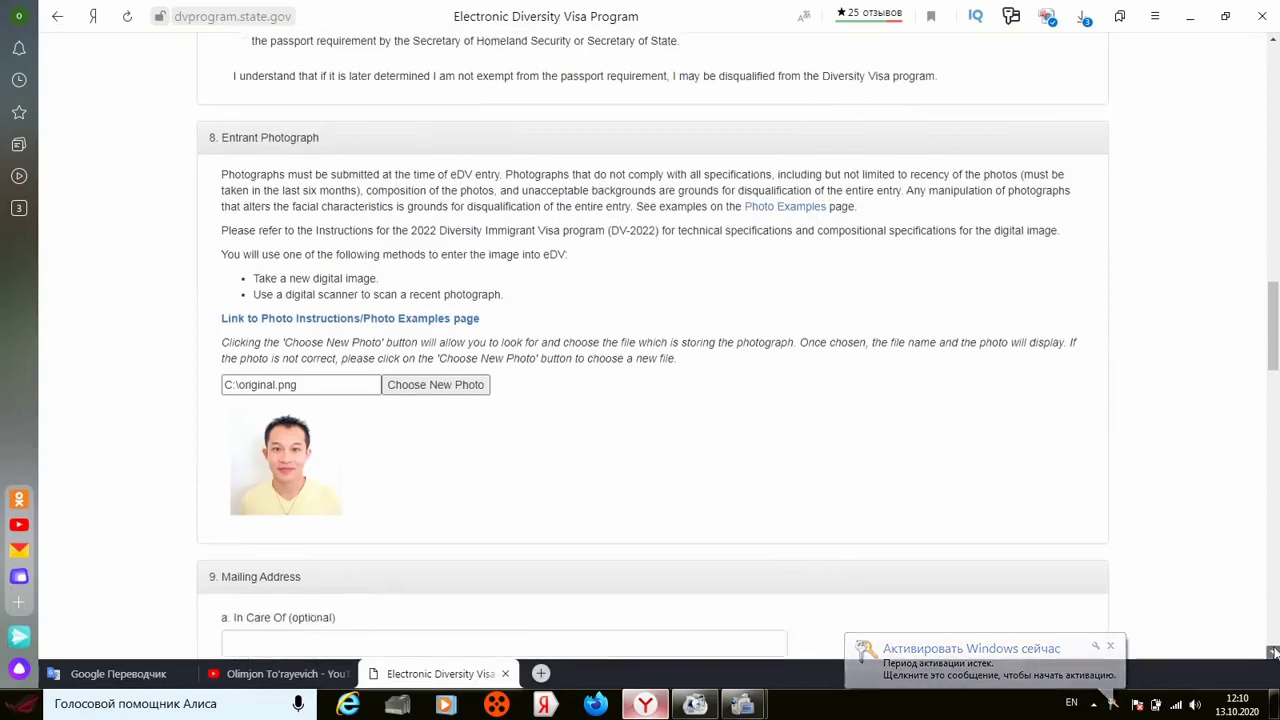
scroll(1274, 652, down, 1)
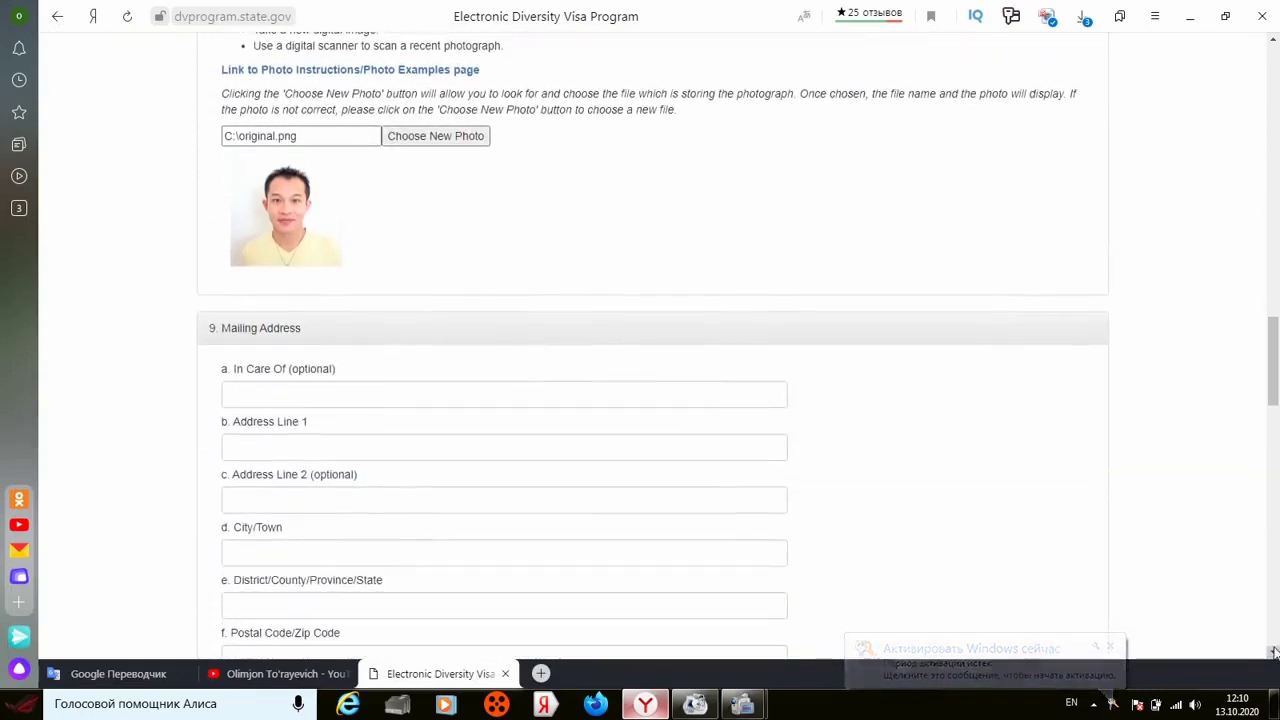
scroll(1274, 652, down, 1)
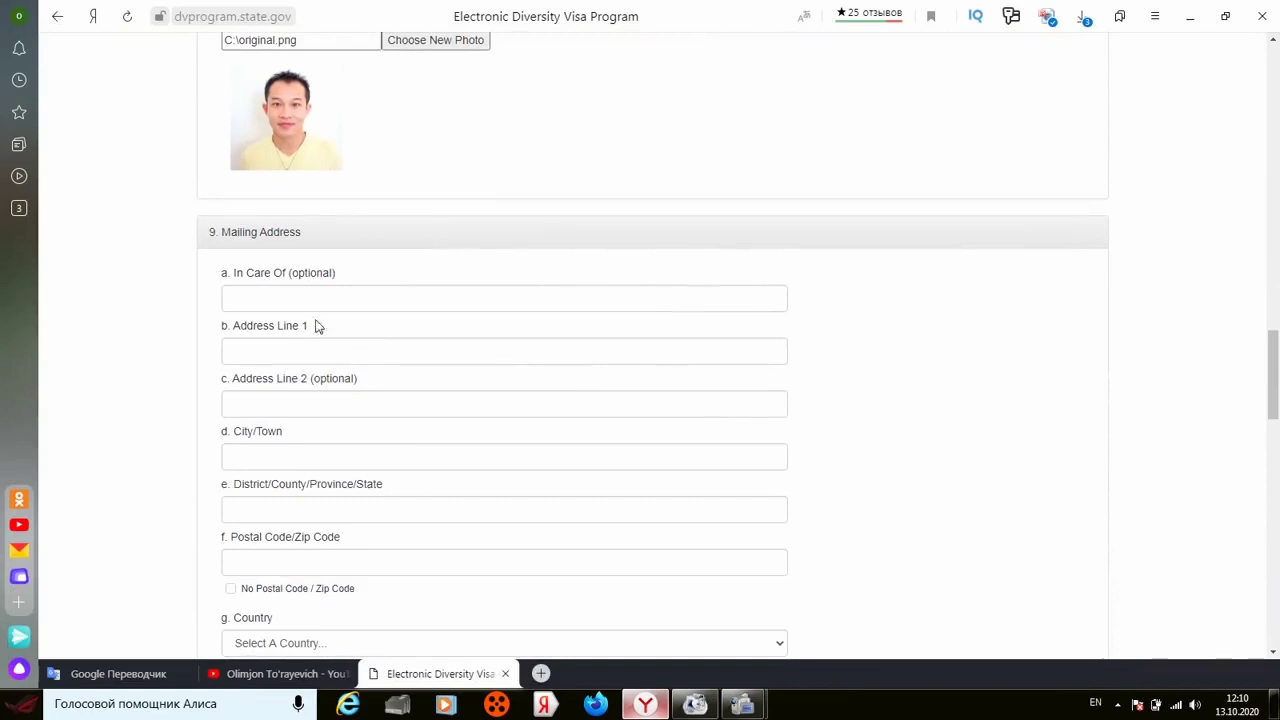
click(290, 295)
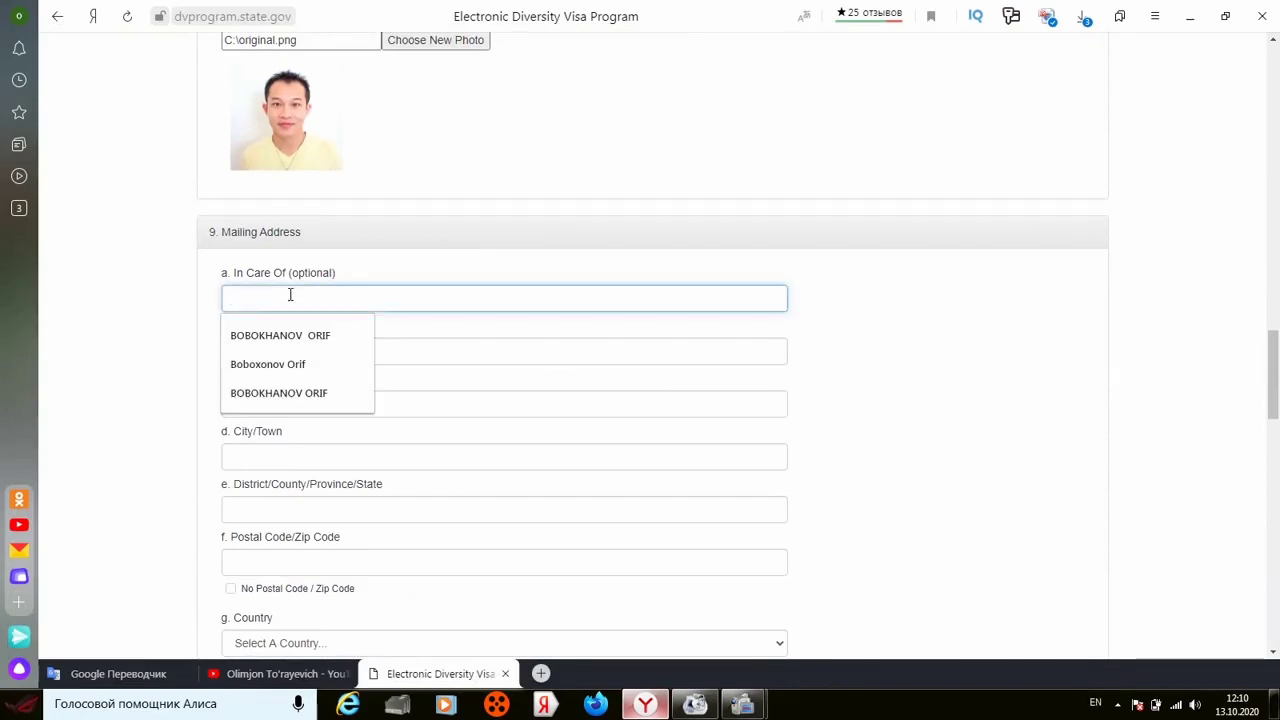
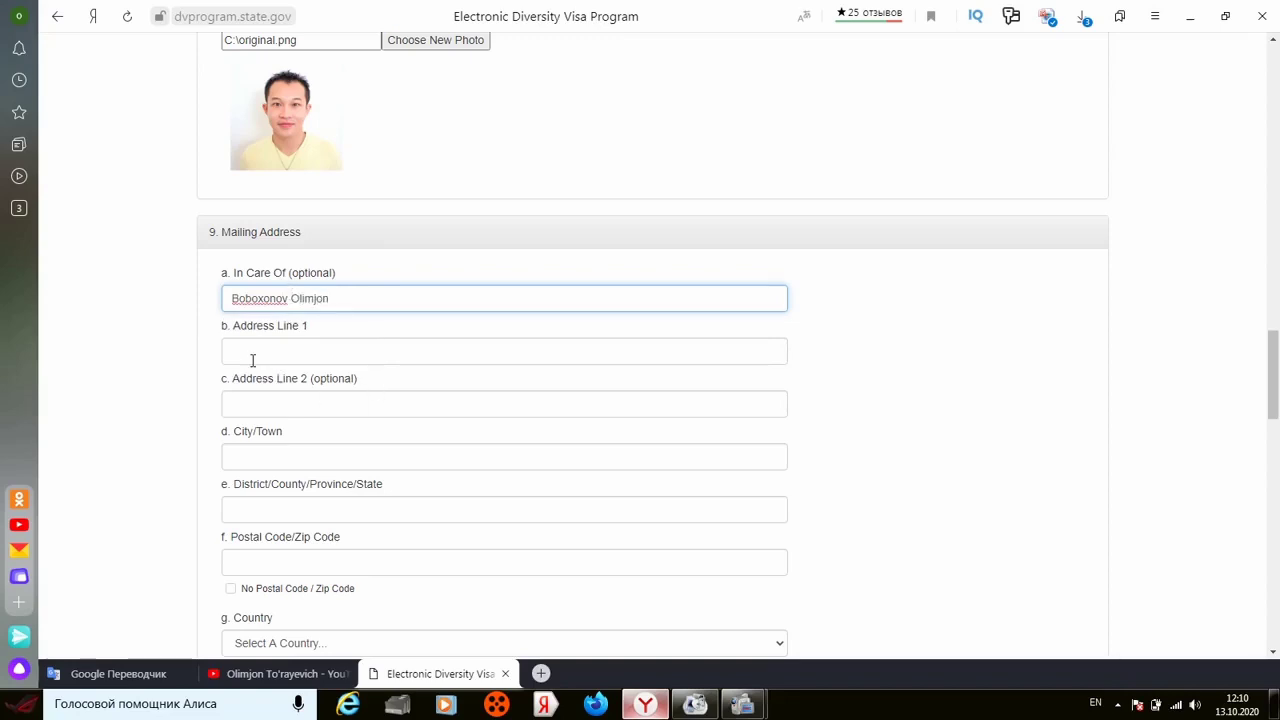
Step: Fill in the street, house number and city of the mailing address
click(253, 352)
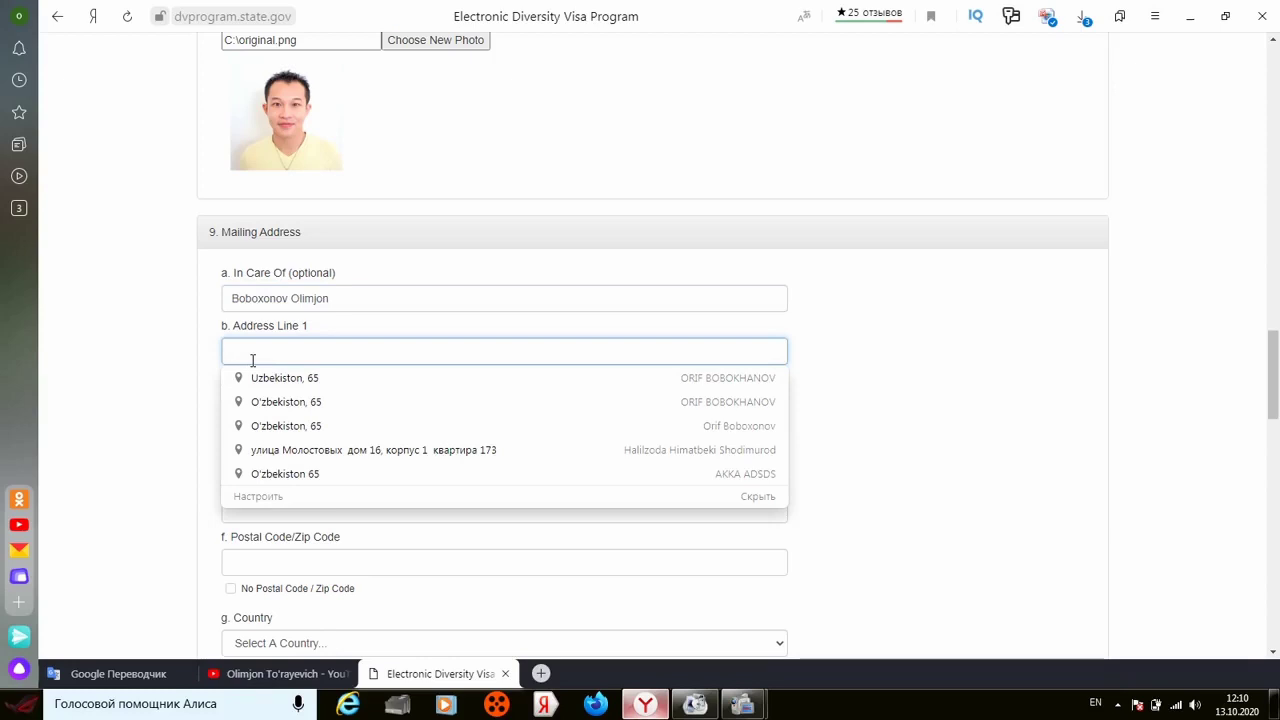
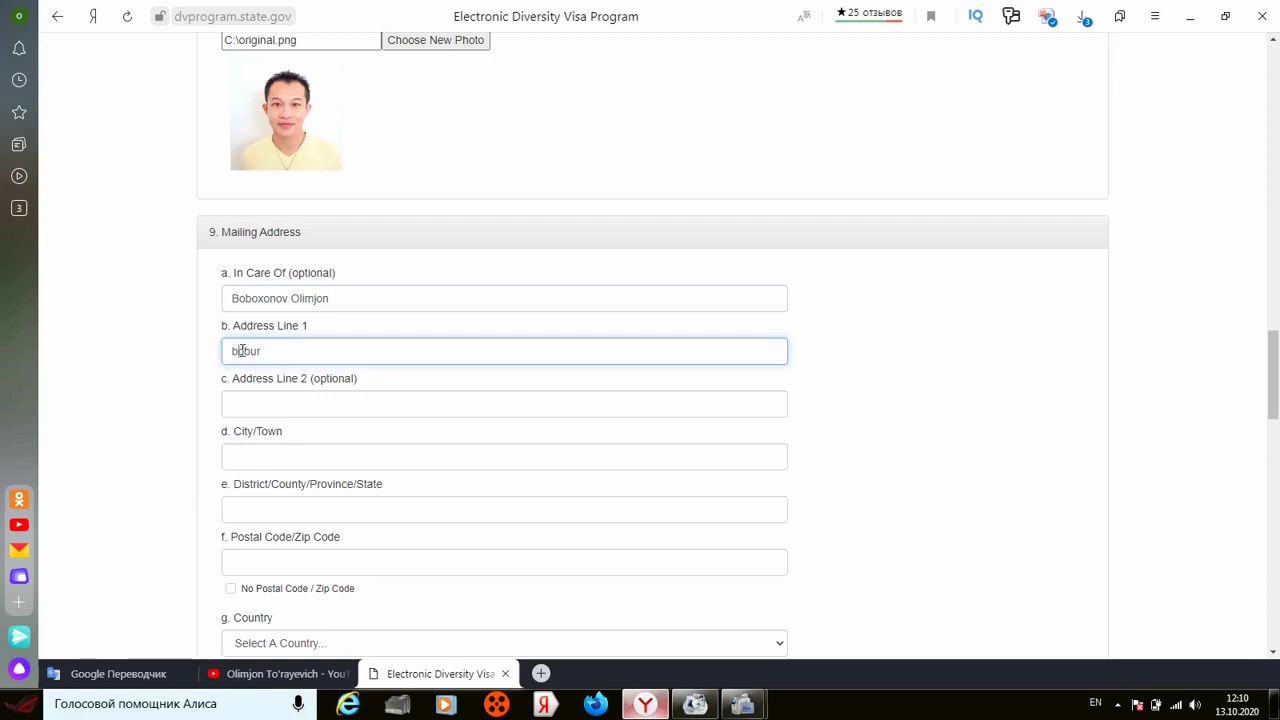
key(Delete)
click(243, 400)
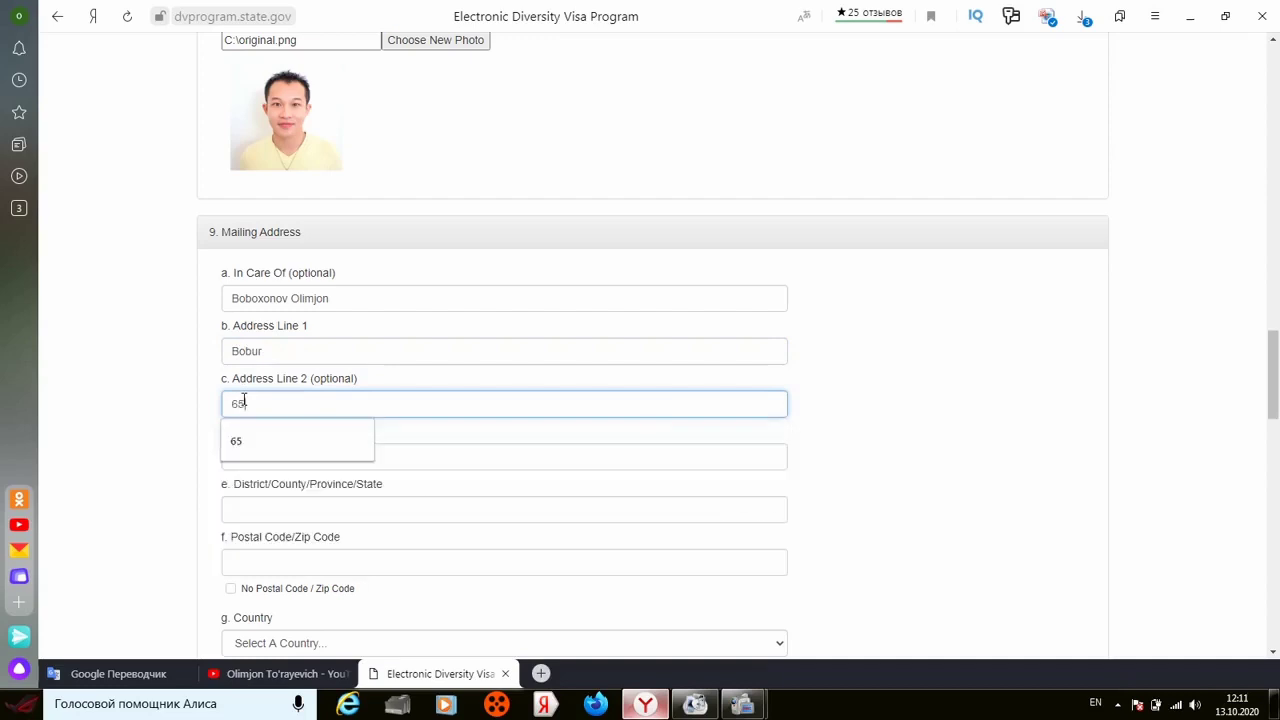
click(140, 405)
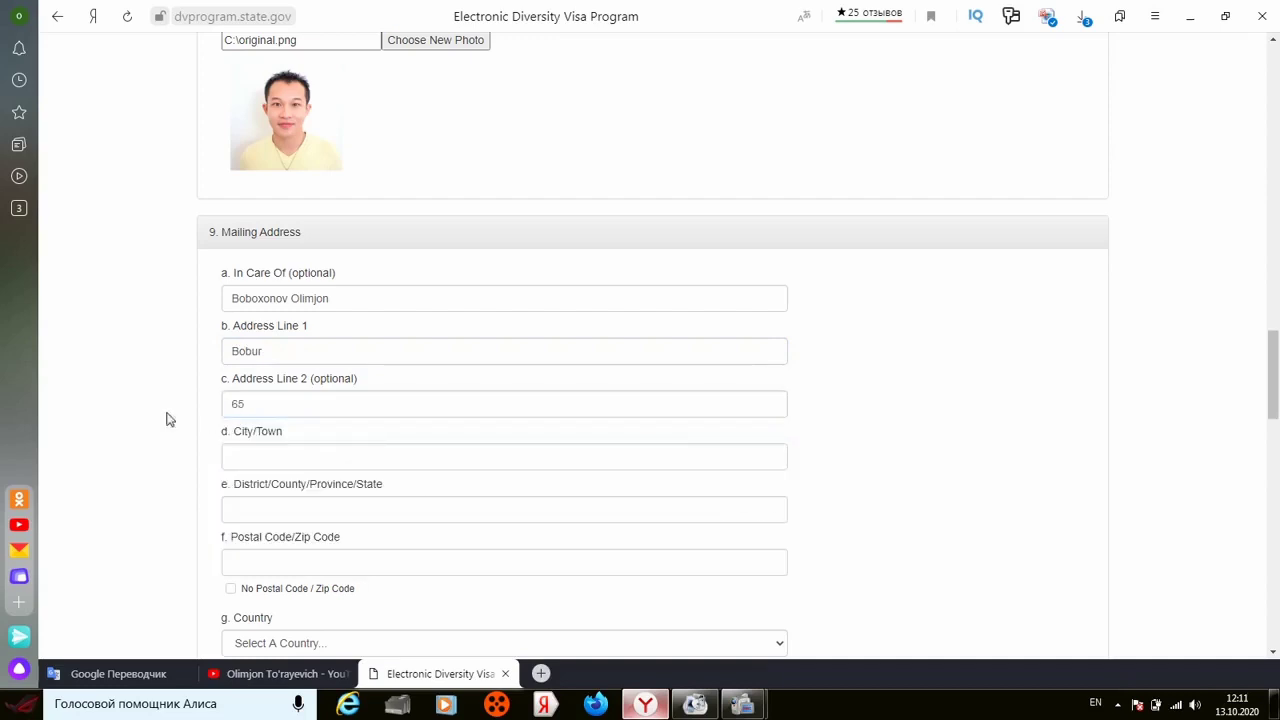
click(242, 457)
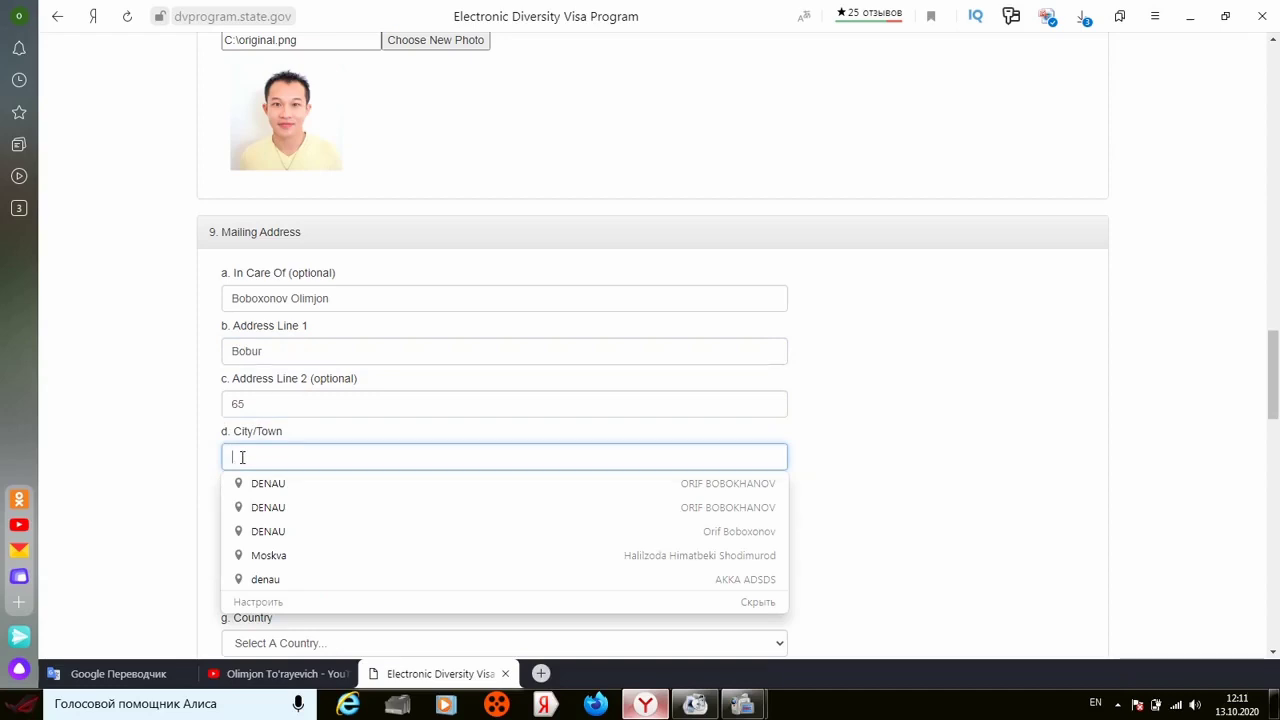
click(166, 486)
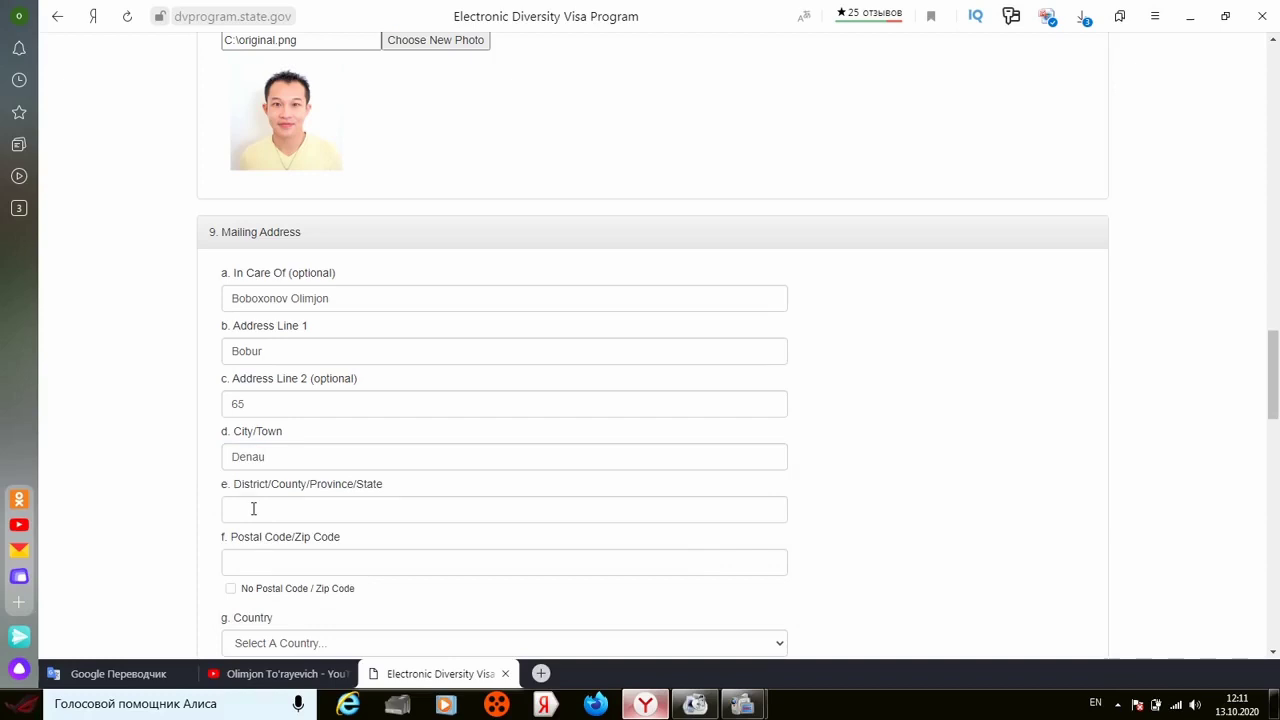
Step: Accept the suggested Surkhandarya district and enter the postal code, leaving No Postal Code unchecked
click(253, 509)
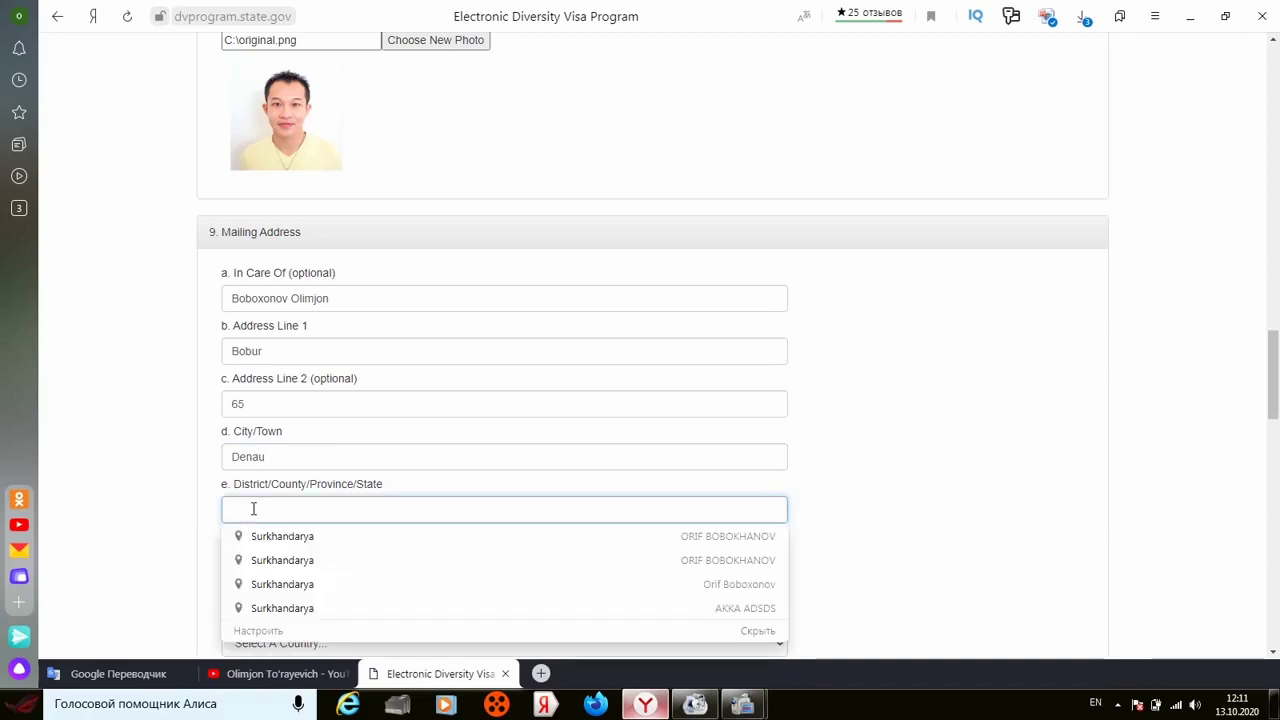
click(268, 542)
click(172, 470)
click(285, 564)
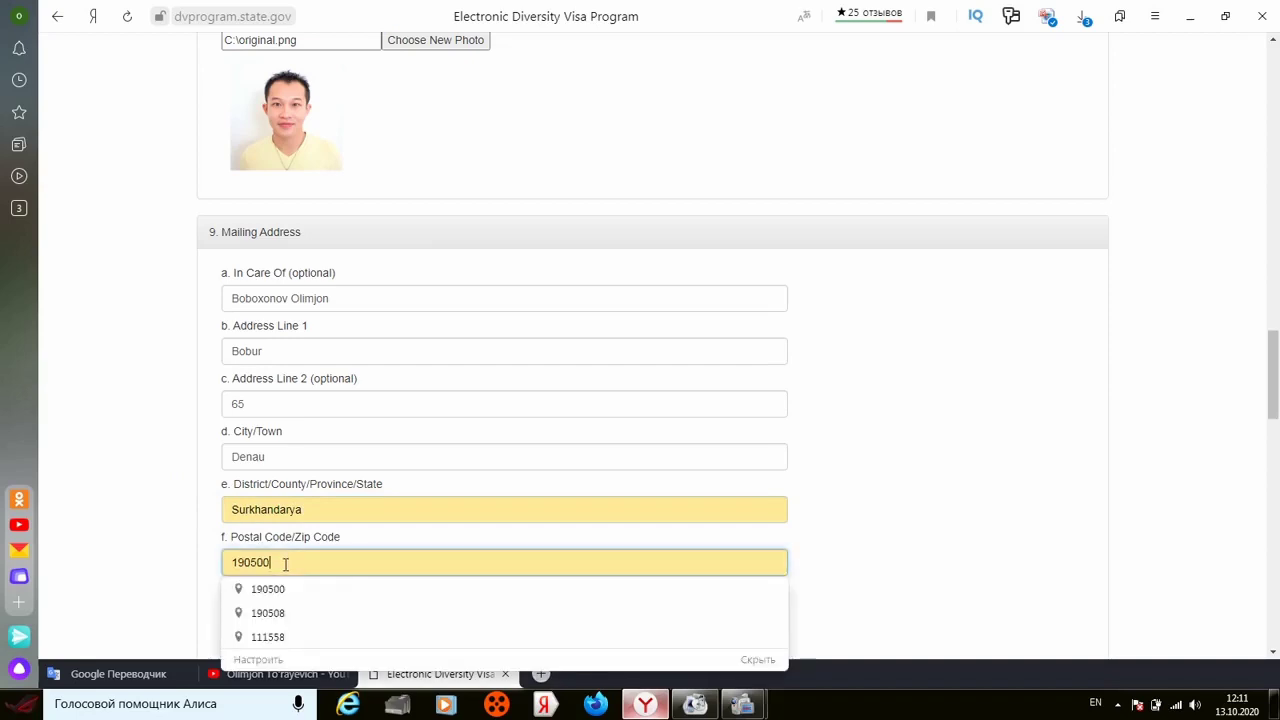
key(ctrl+a)
key(BackSpace)
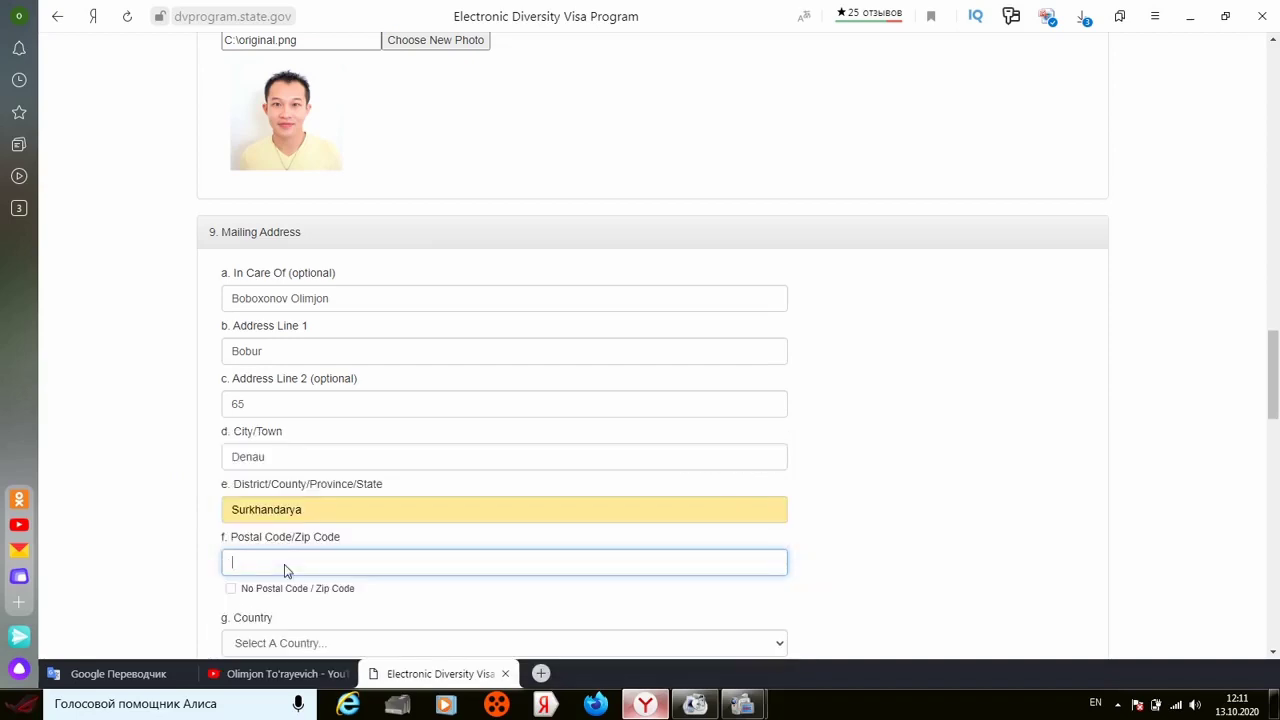
click(231, 590)
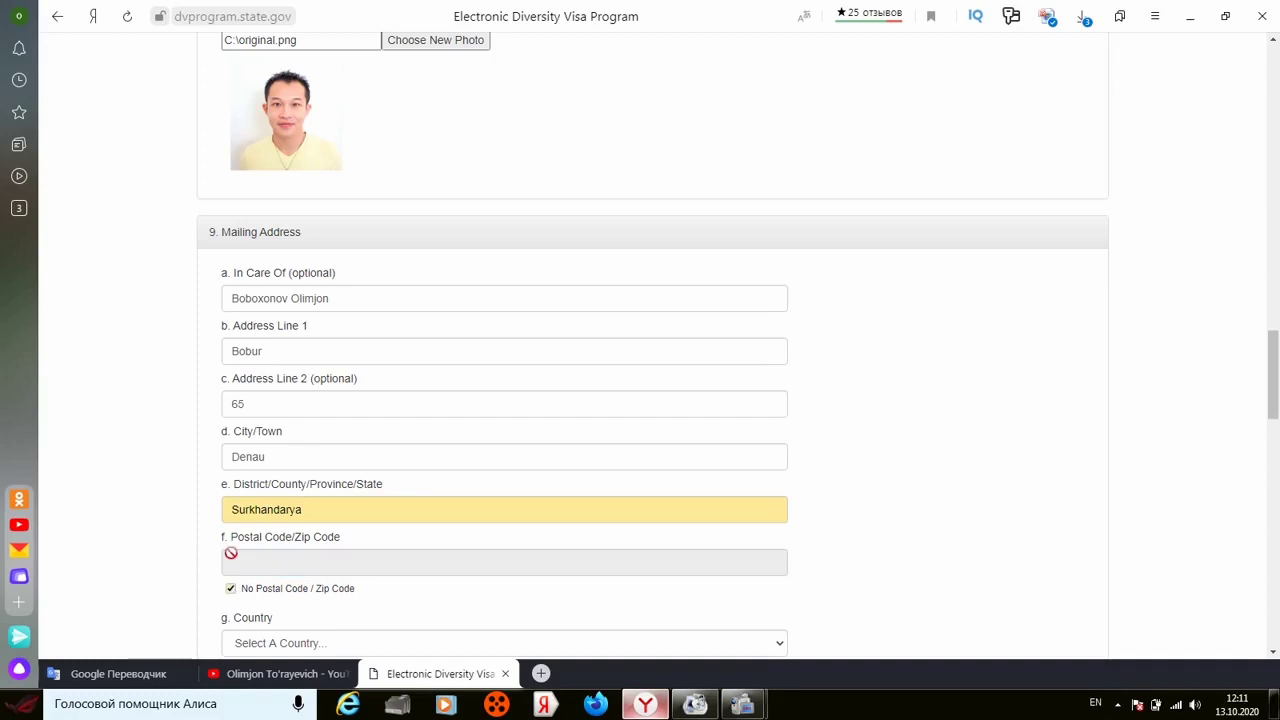
click(231, 585)
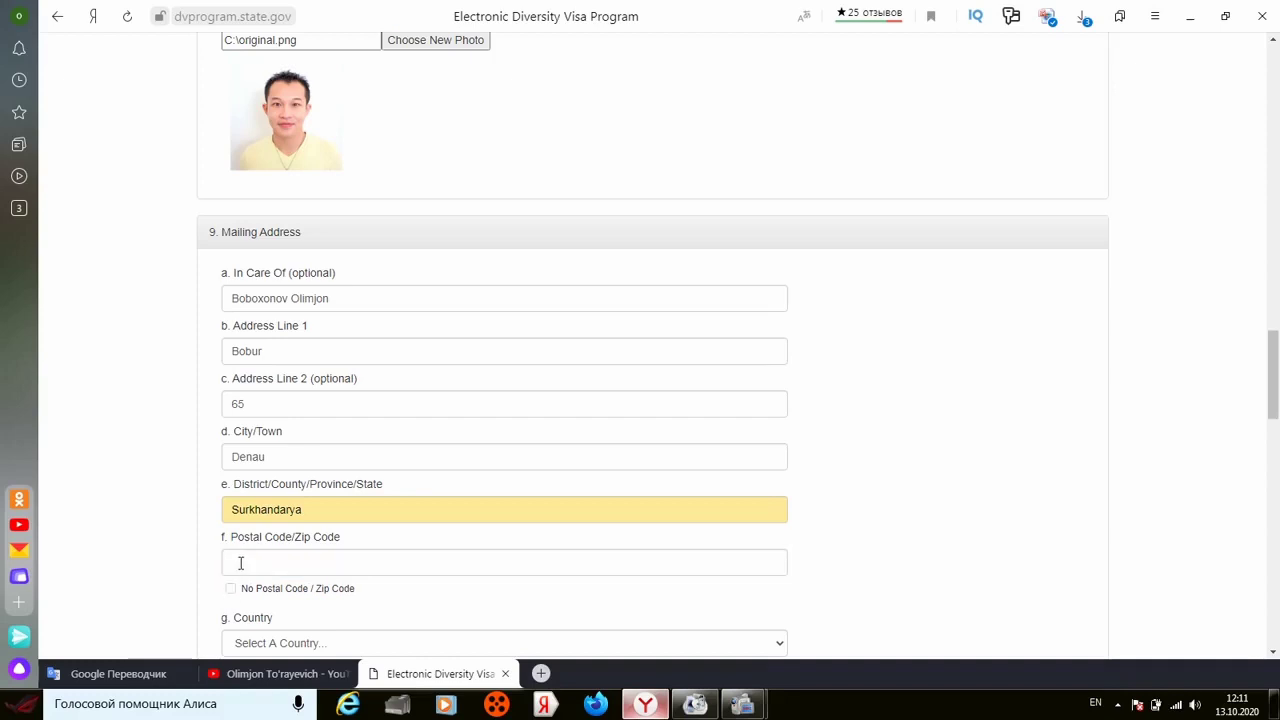
click(240, 562)
text(190500)
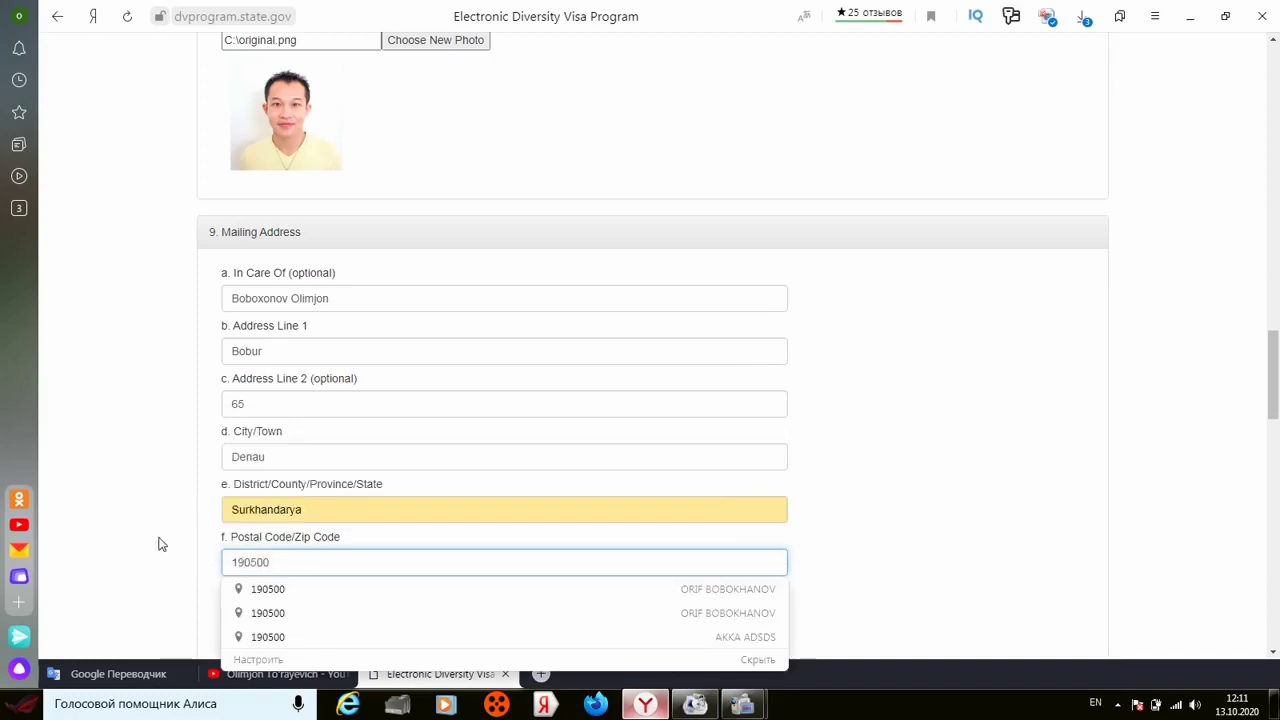
click(158, 544)
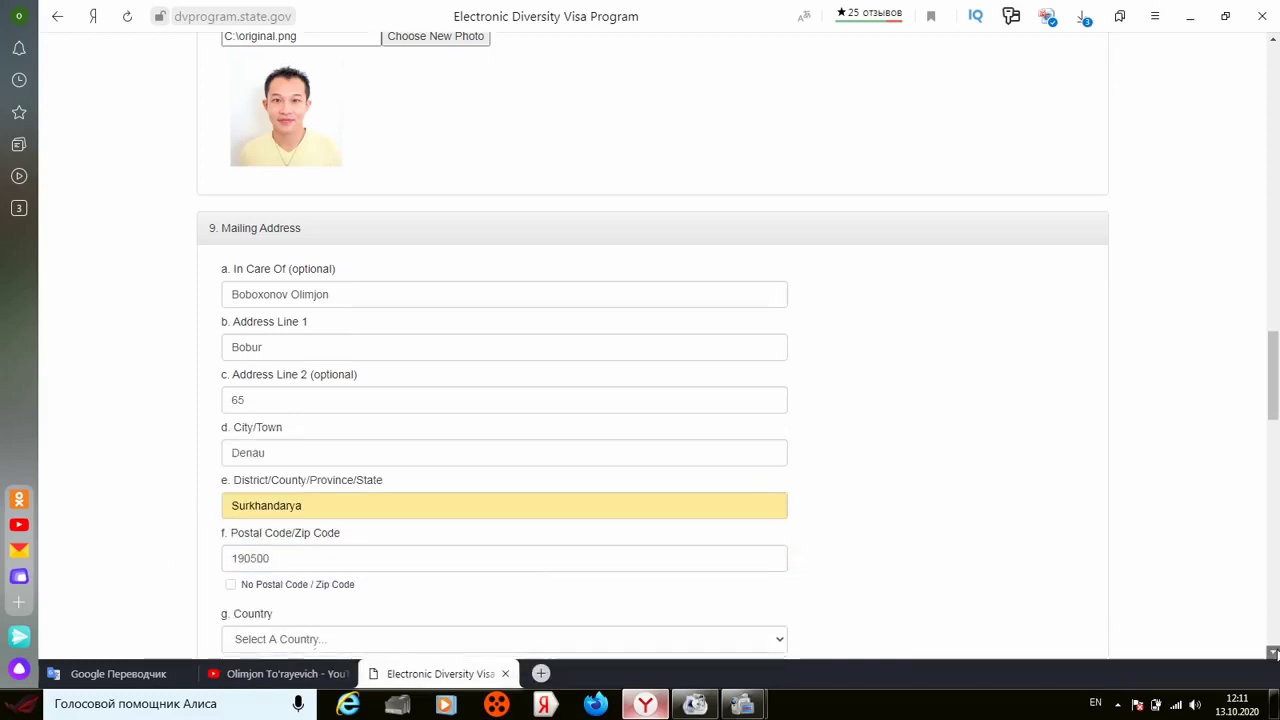
click(1274, 652)
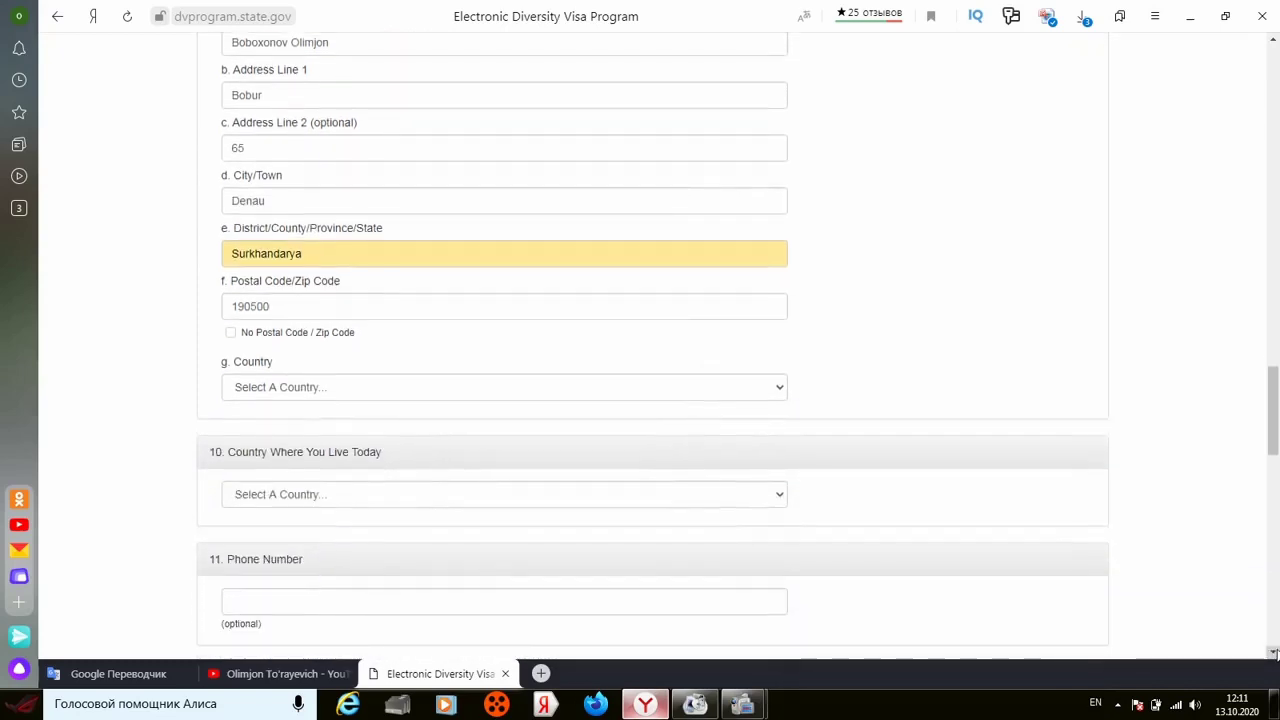
Step: Set the mailing address country to Uzbekistan
click(548, 393)
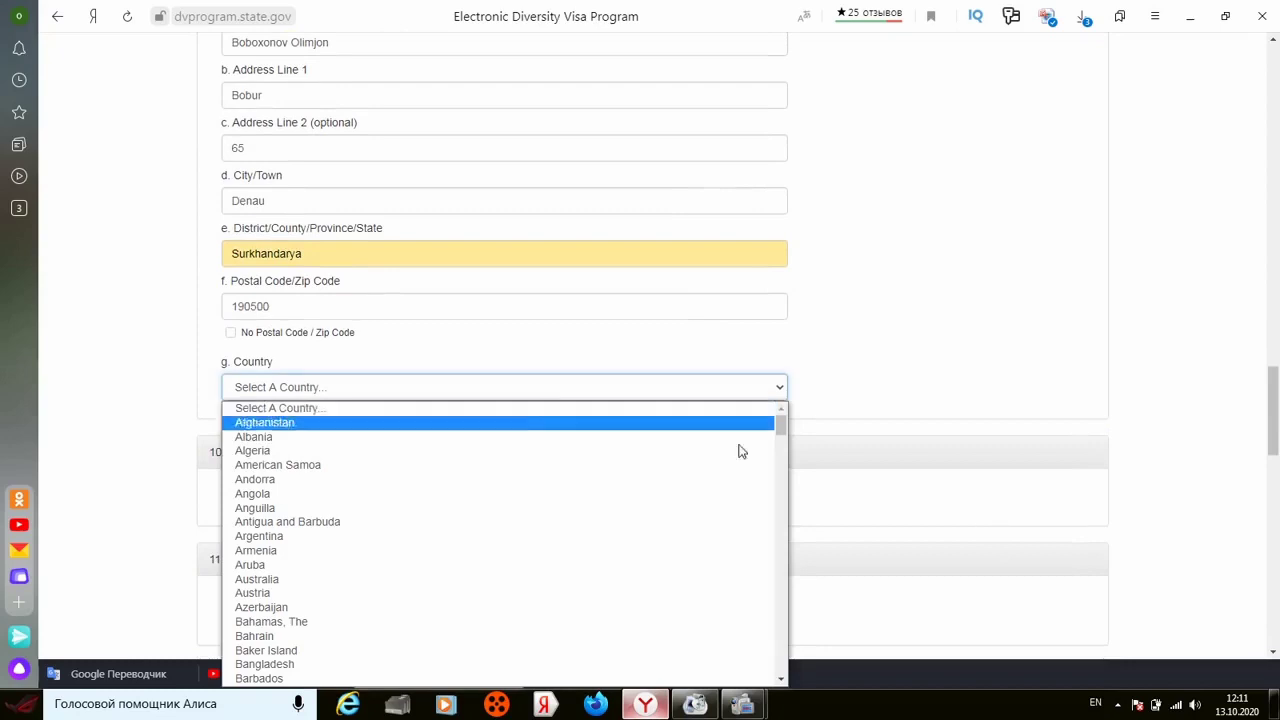
click(781, 630)
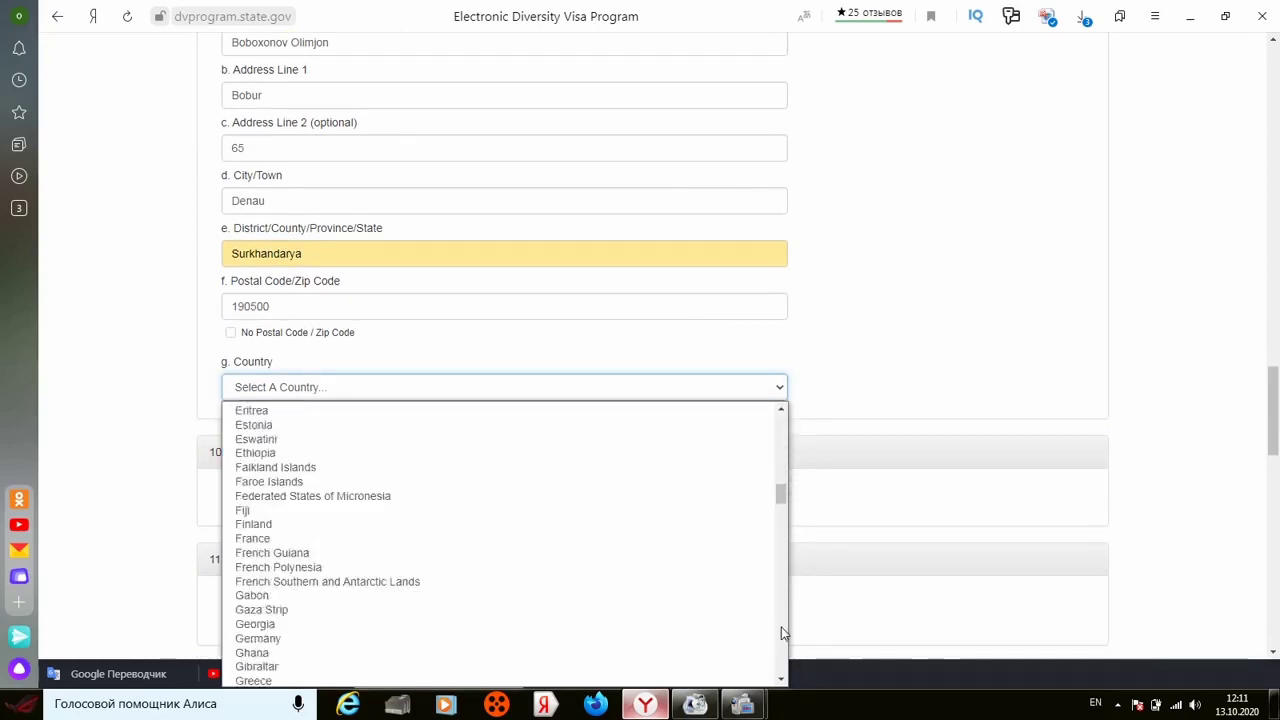
click(784, 652)
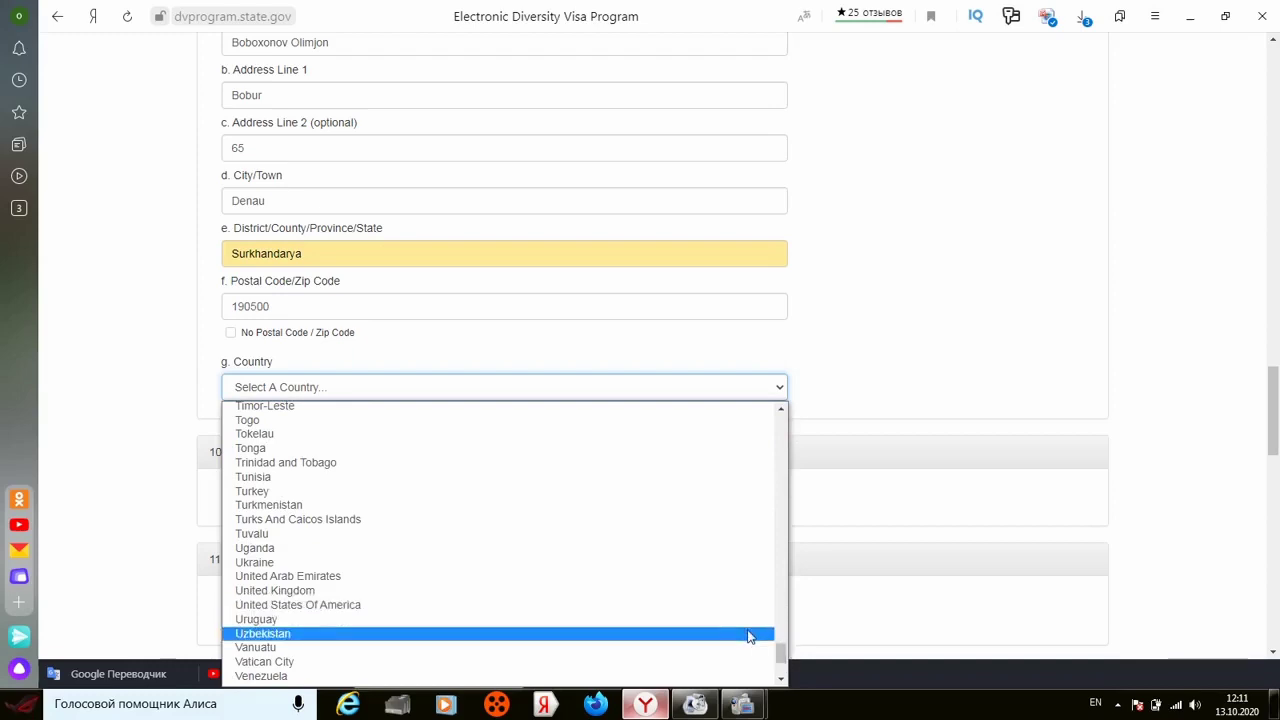
click(749, 633)
click(160, 374)
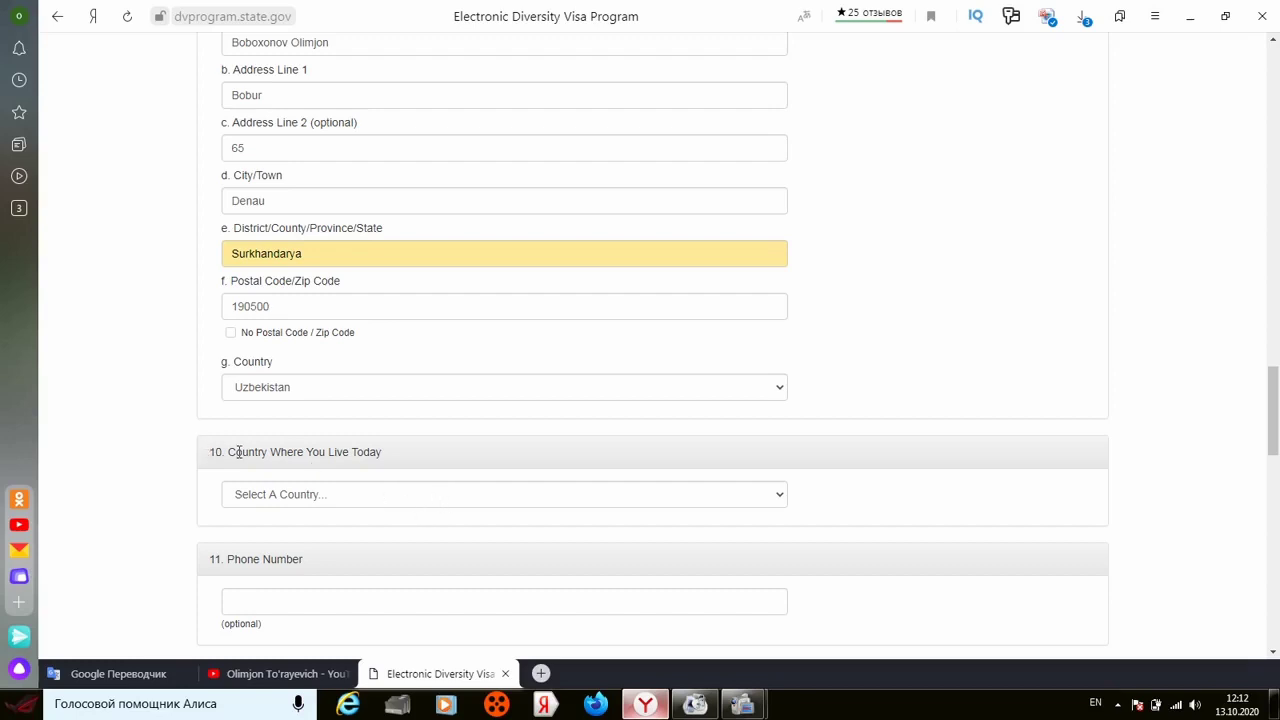
Step: Choose Uzbekistan as the Country Where You Live Today
click(405, 505)
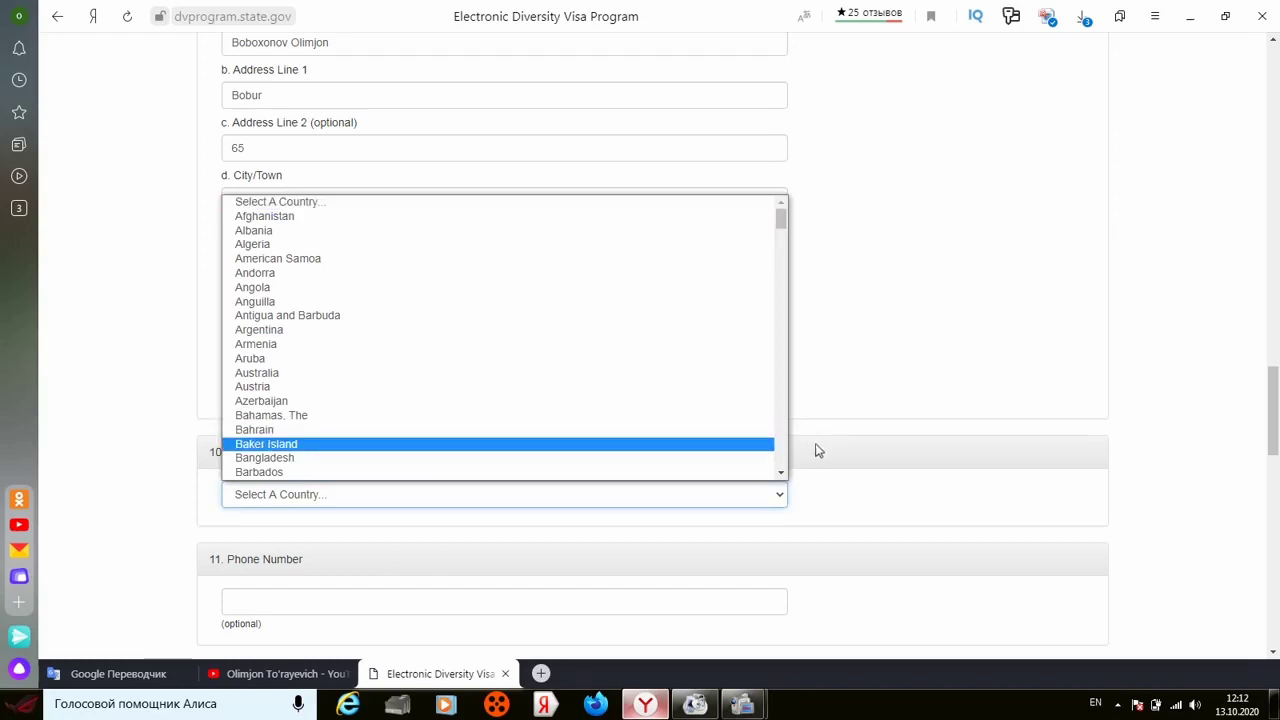
scroll(784, 452, down, 20)
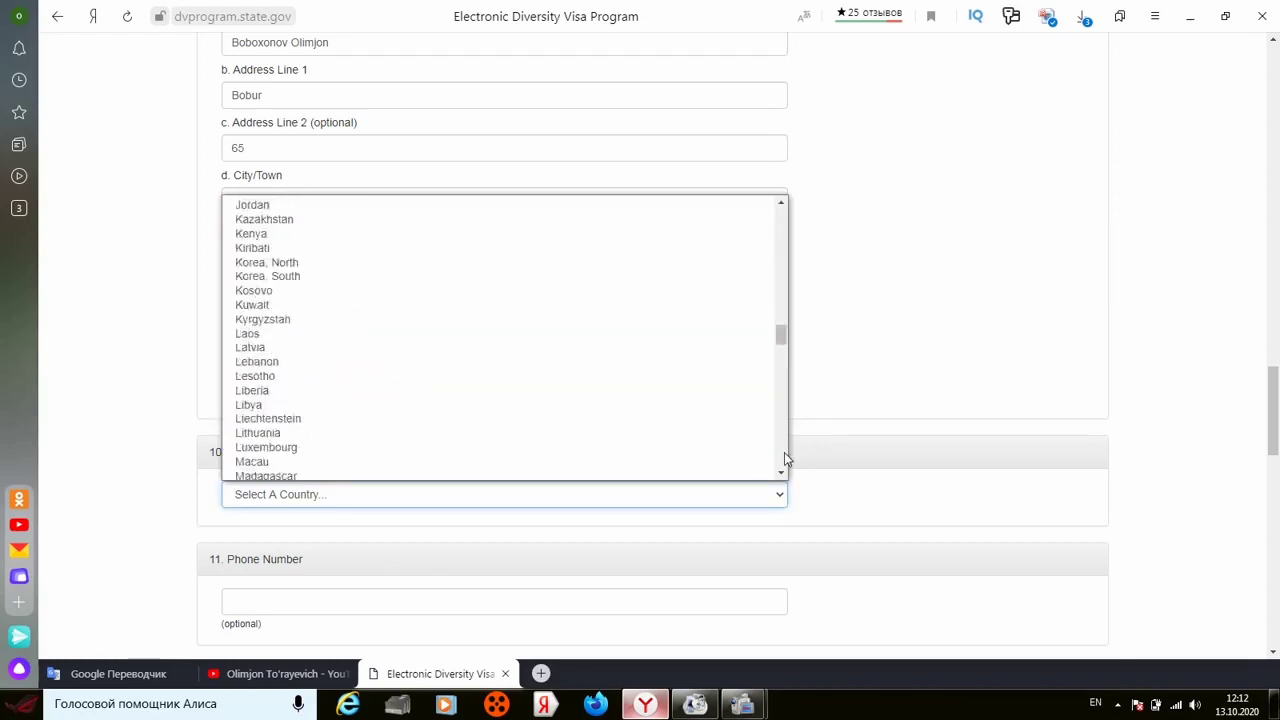
scroll(784, 452, down, 20)
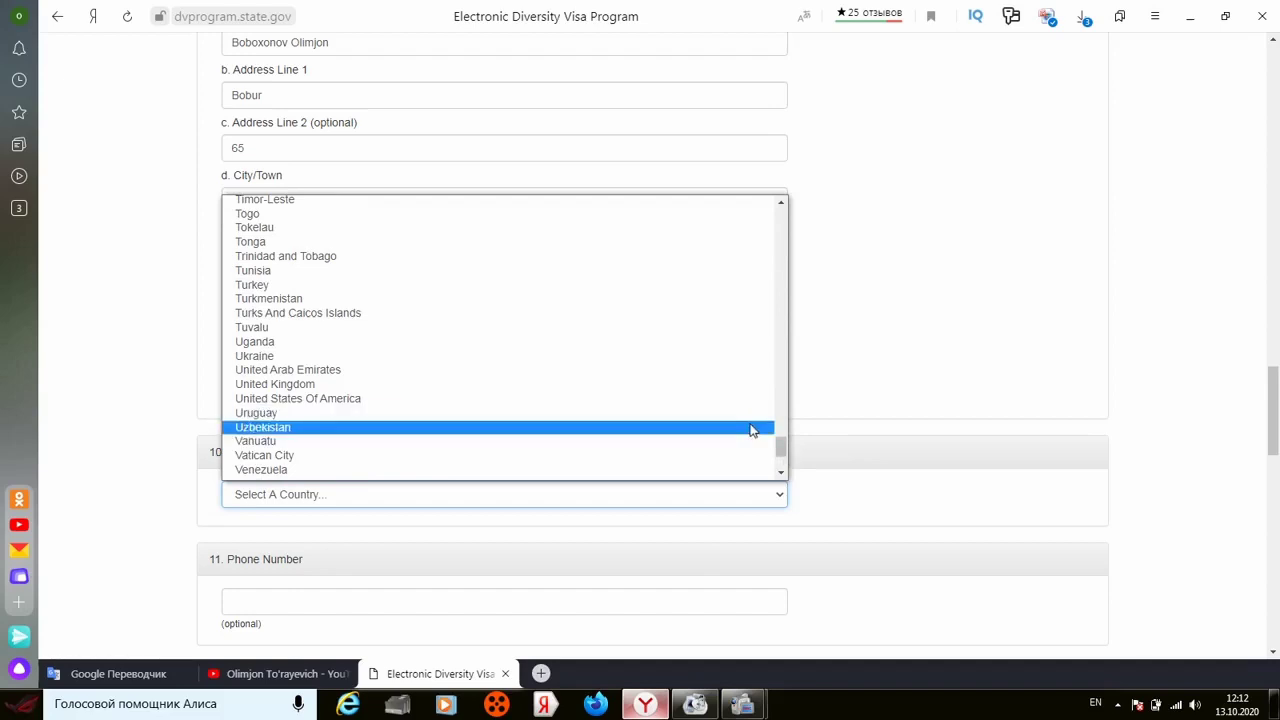
click(752, 430)
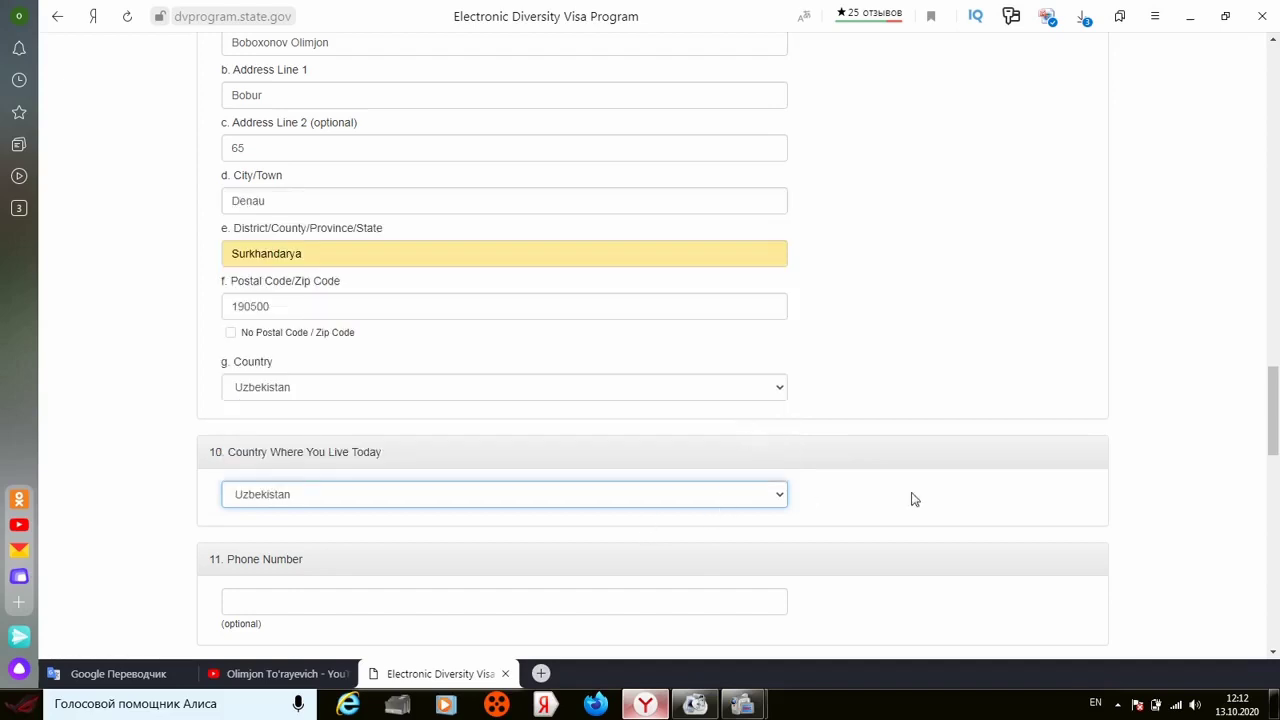
Step: Enter the entrant's phone number in the Phone Number field
click(1273, 652)
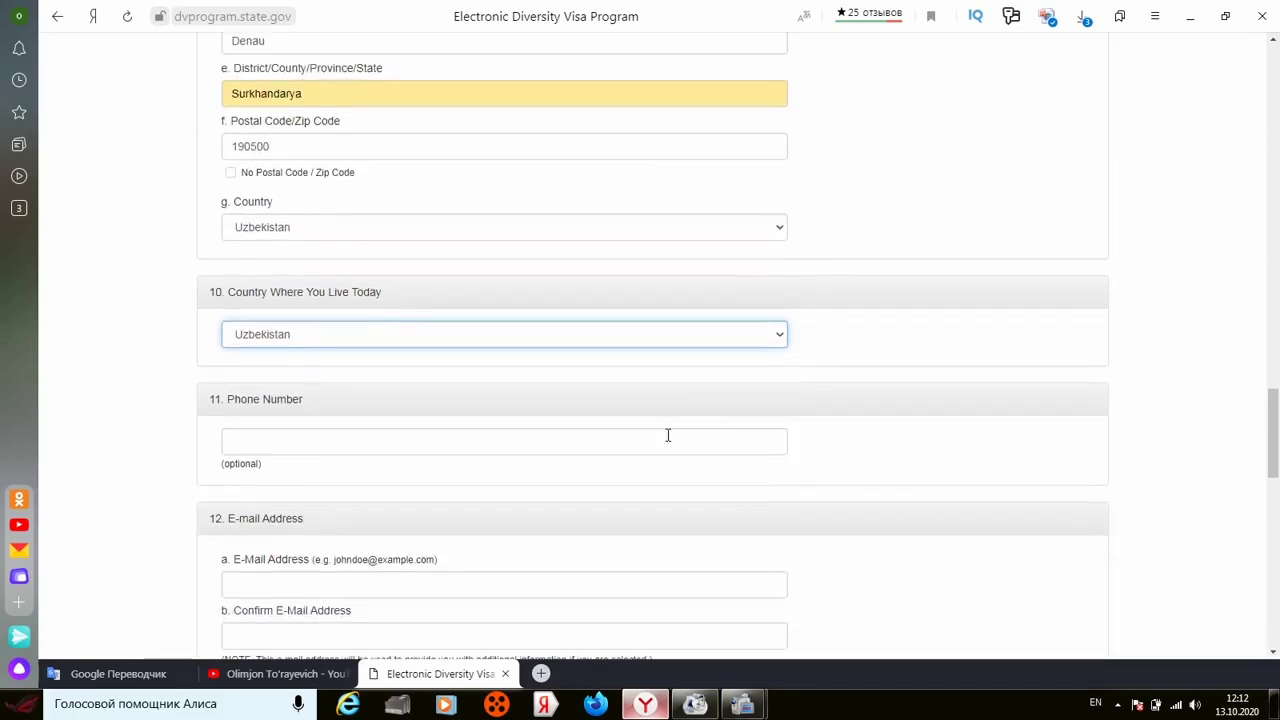
click(668, 435)
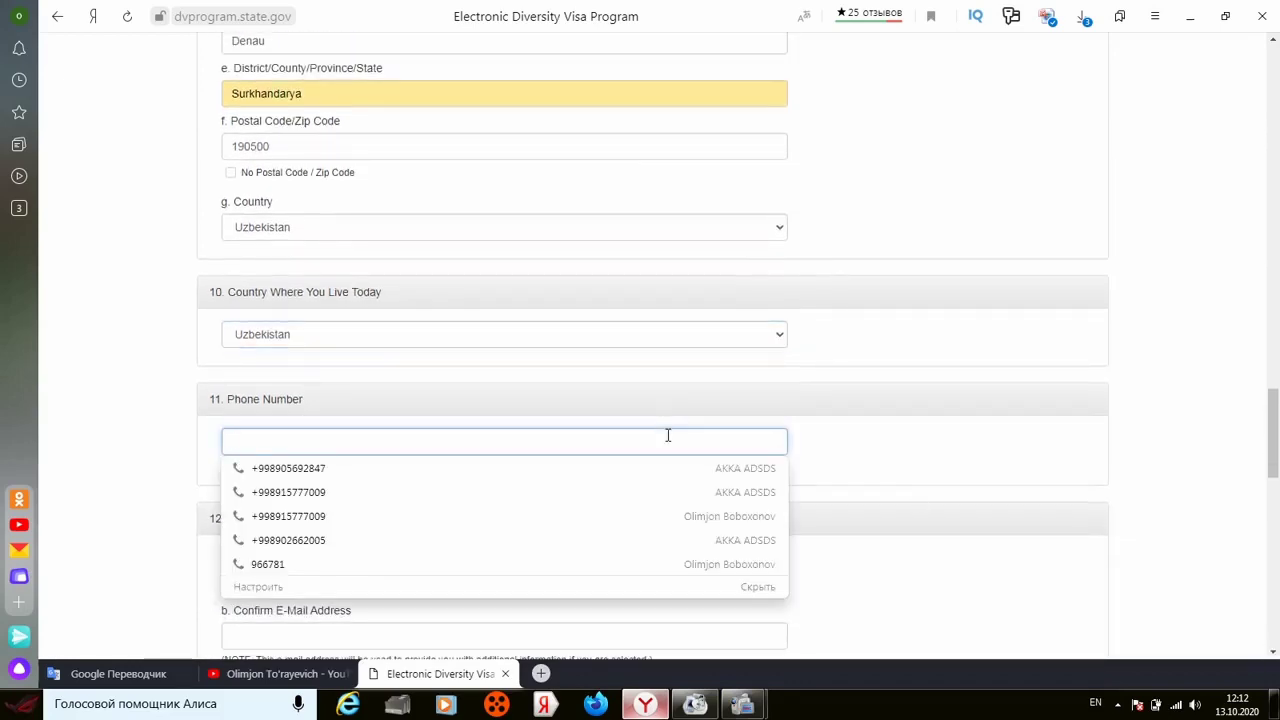
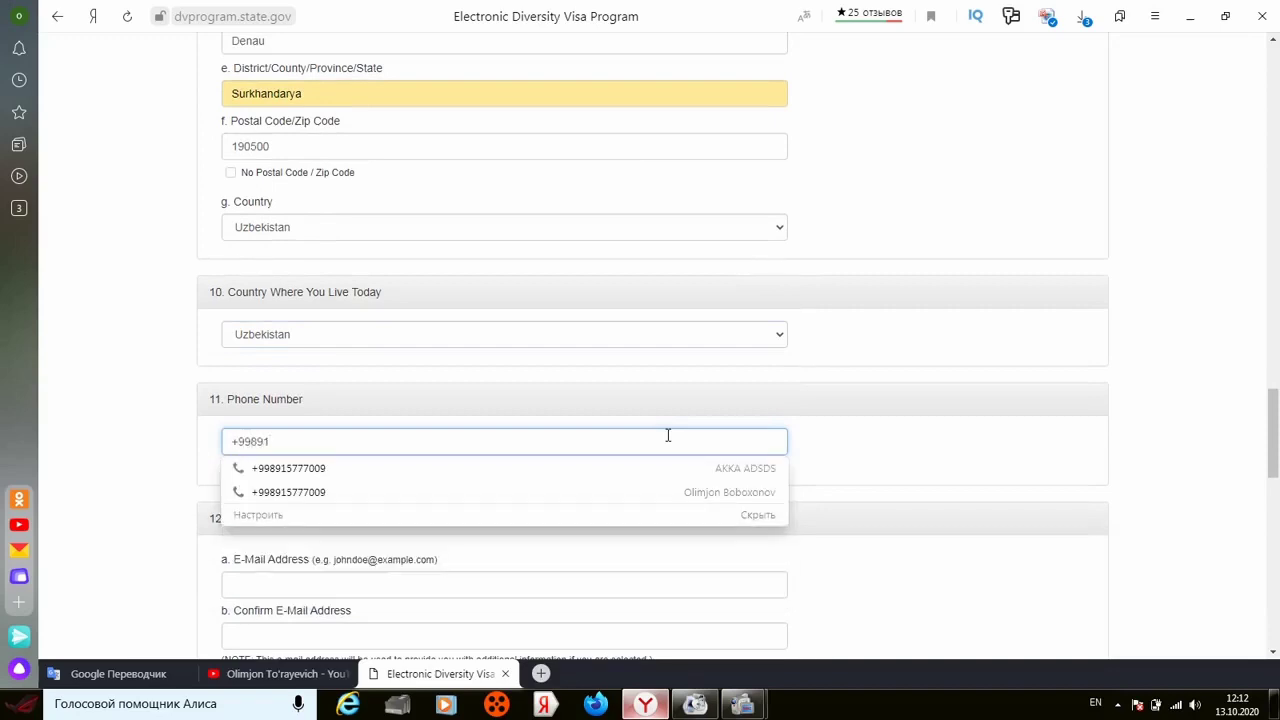
click(142, 365)
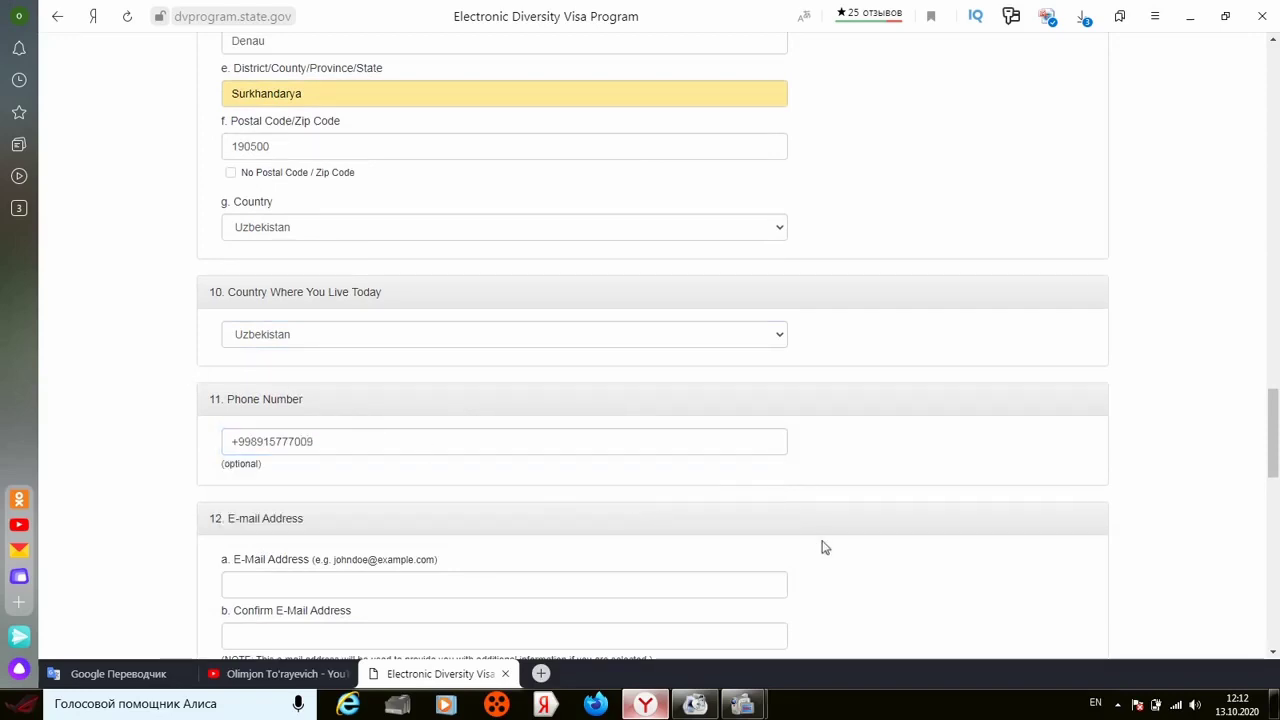
Step: Fill both e-mail fields with the same saved e-mail address
scroll(1272, 651, down, 3)
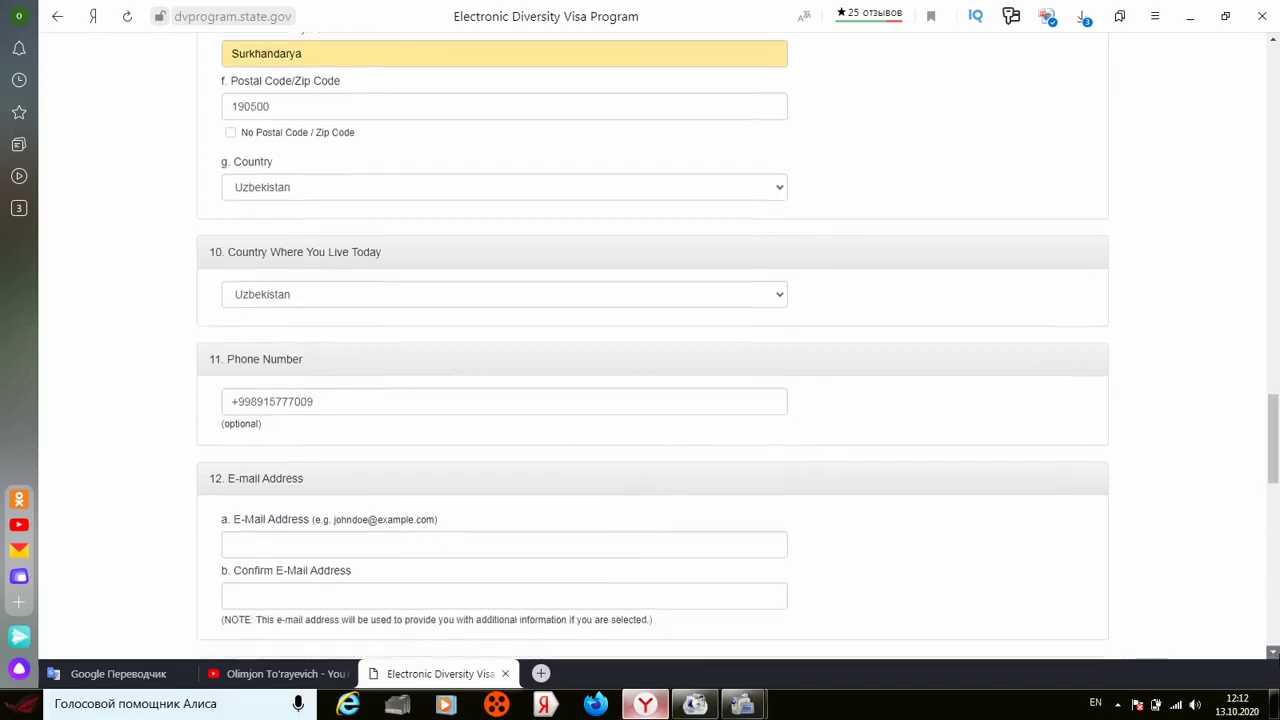
scroll(1272, 651, down, 2)
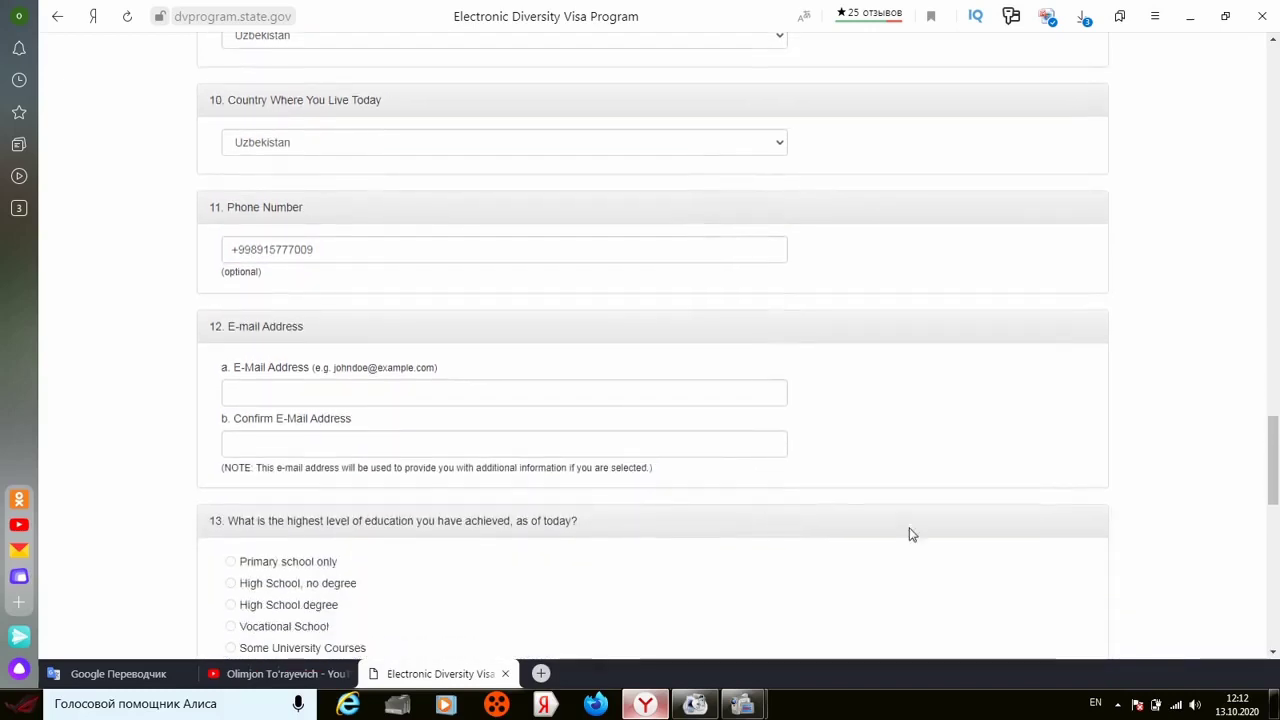
click(620, 394)
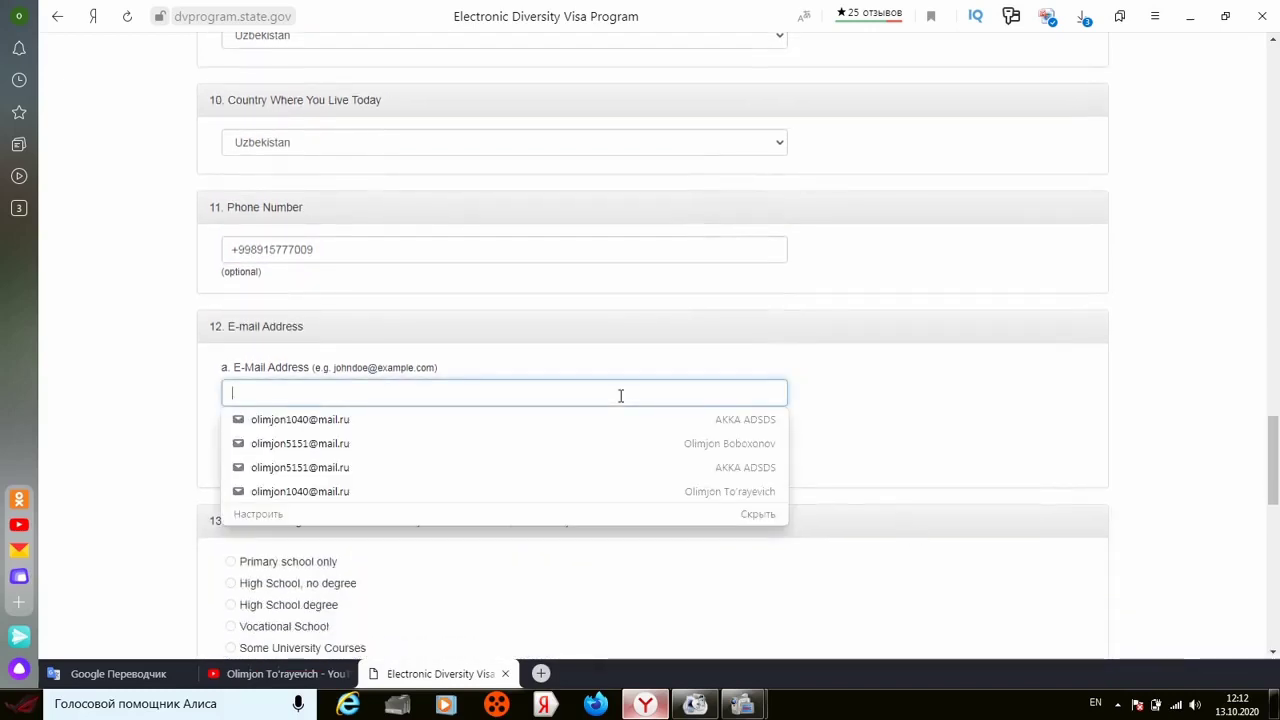
click(607, 467)
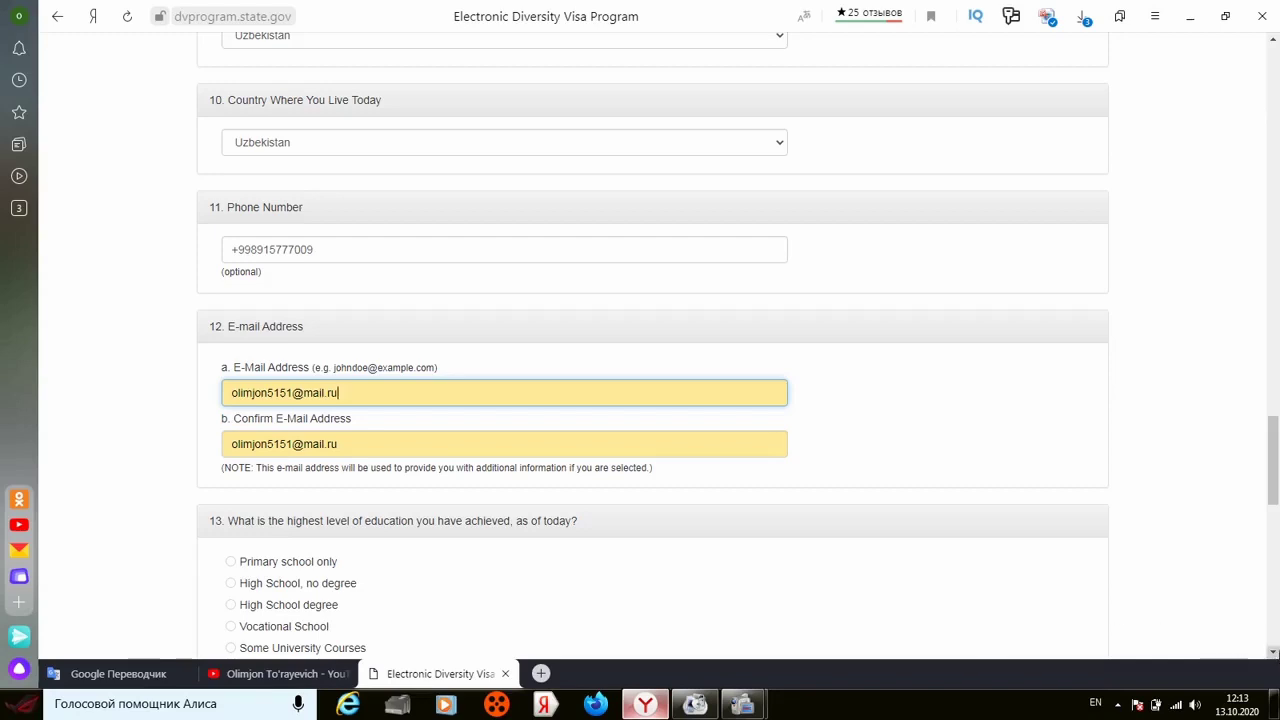
scroll(652, 346, down, 3)
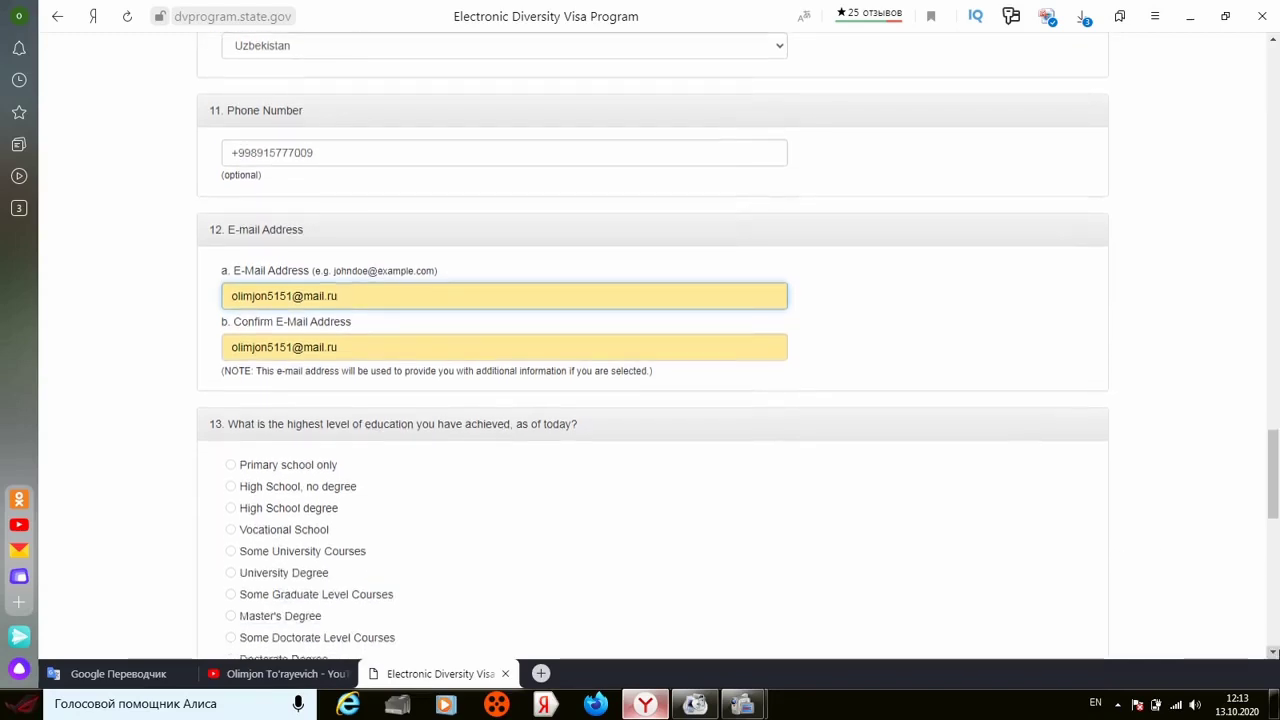
Step: Set highest education to Vocational School and marital status to Unmarried
scroll(965, 408, down, 2)
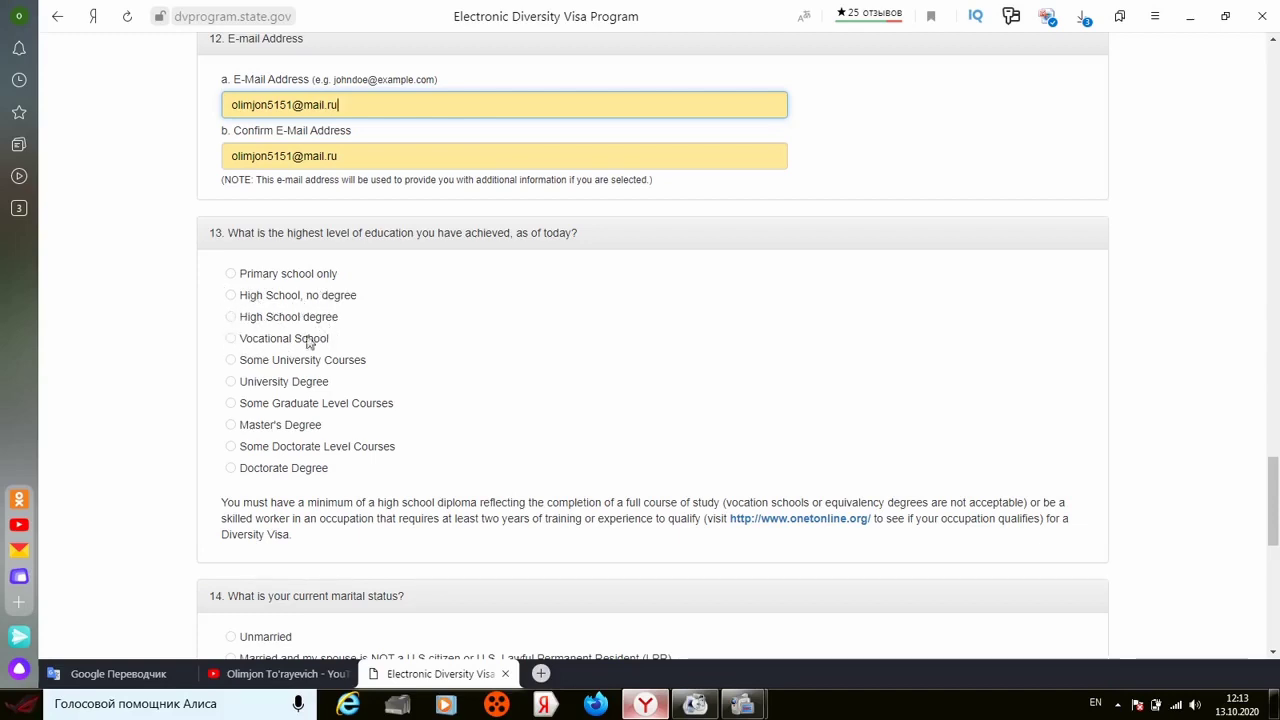
click(231, 339)
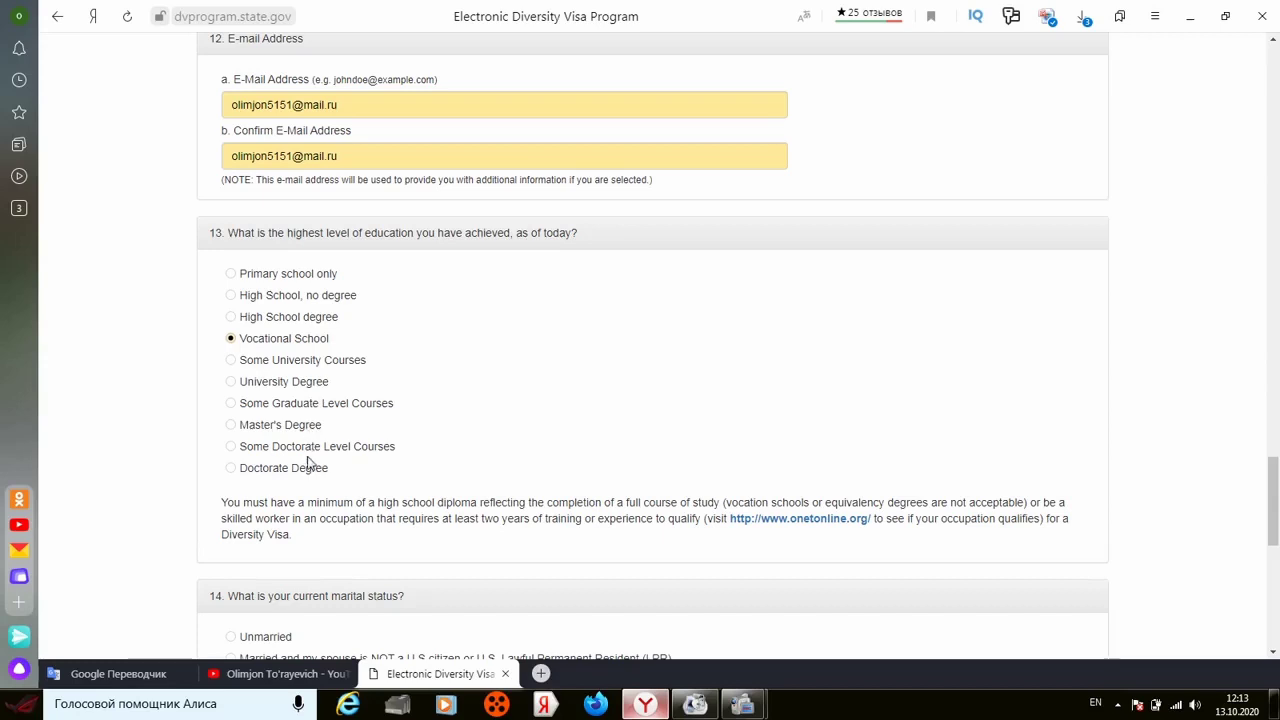
click(1273, 652)
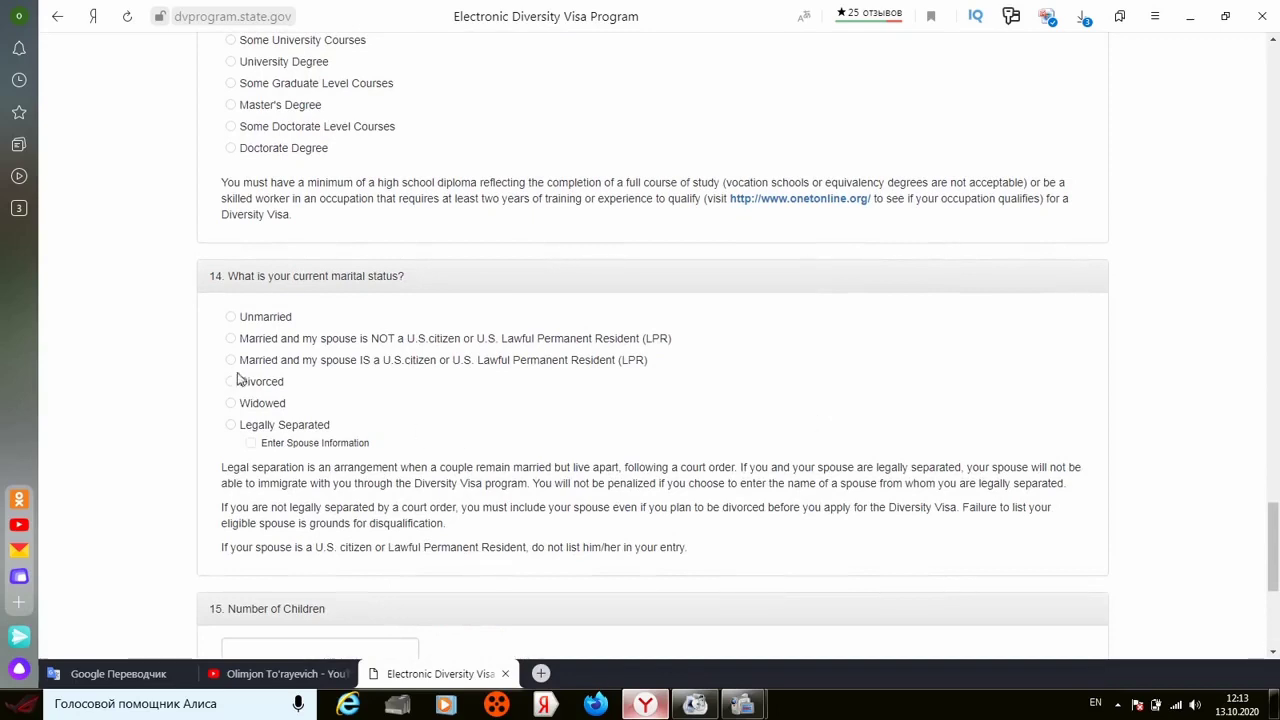
click(231, 318)
Step: Set the number of children to 0 and continue to the review page
click(1273, 651)
scroll(1273, 651, down, 3)
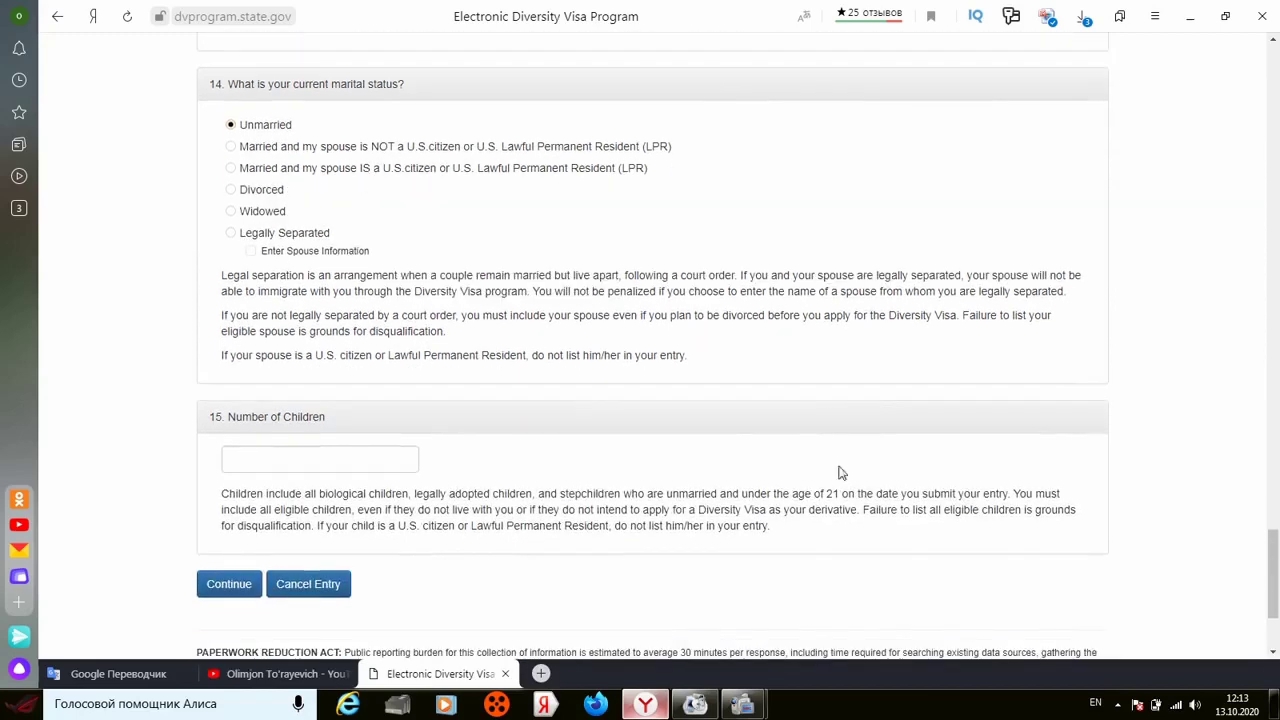
click(389, 464)
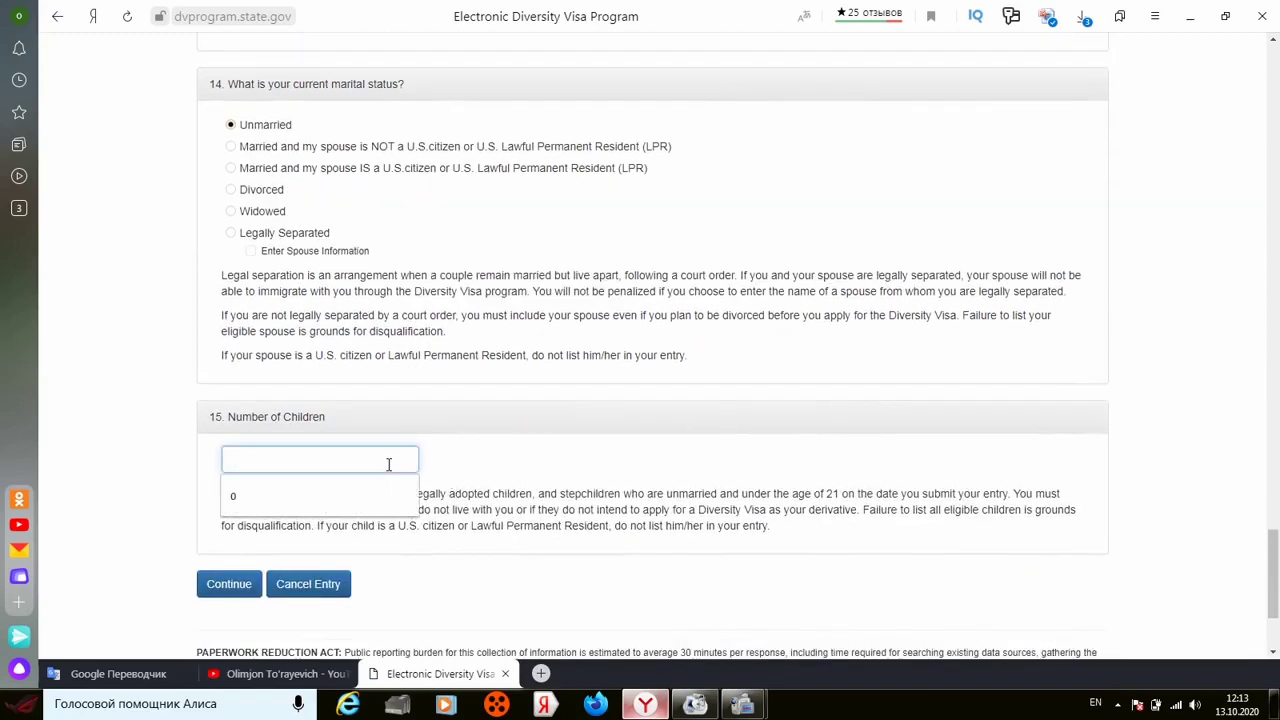
click(368, 482)
click(148, 441)
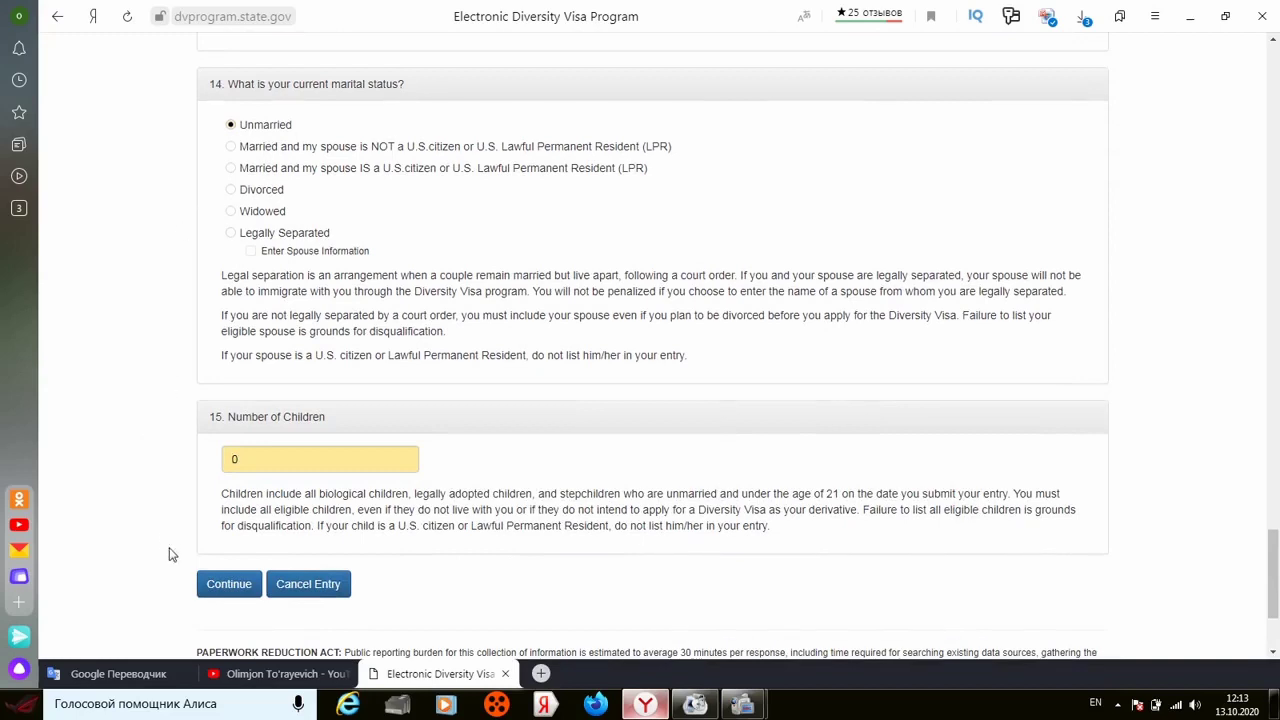
click(218, 587)
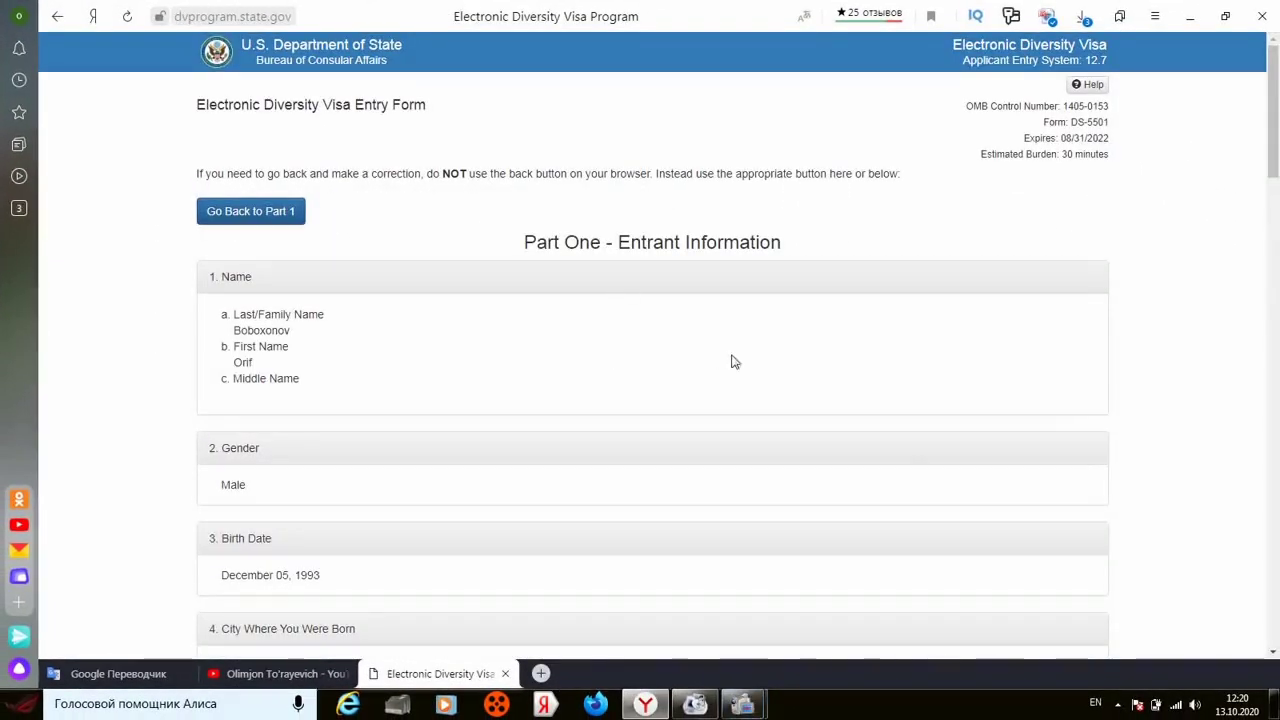
Step: Check the Part One review summary down to Number of Children 0, then submit
click(1273, 651)
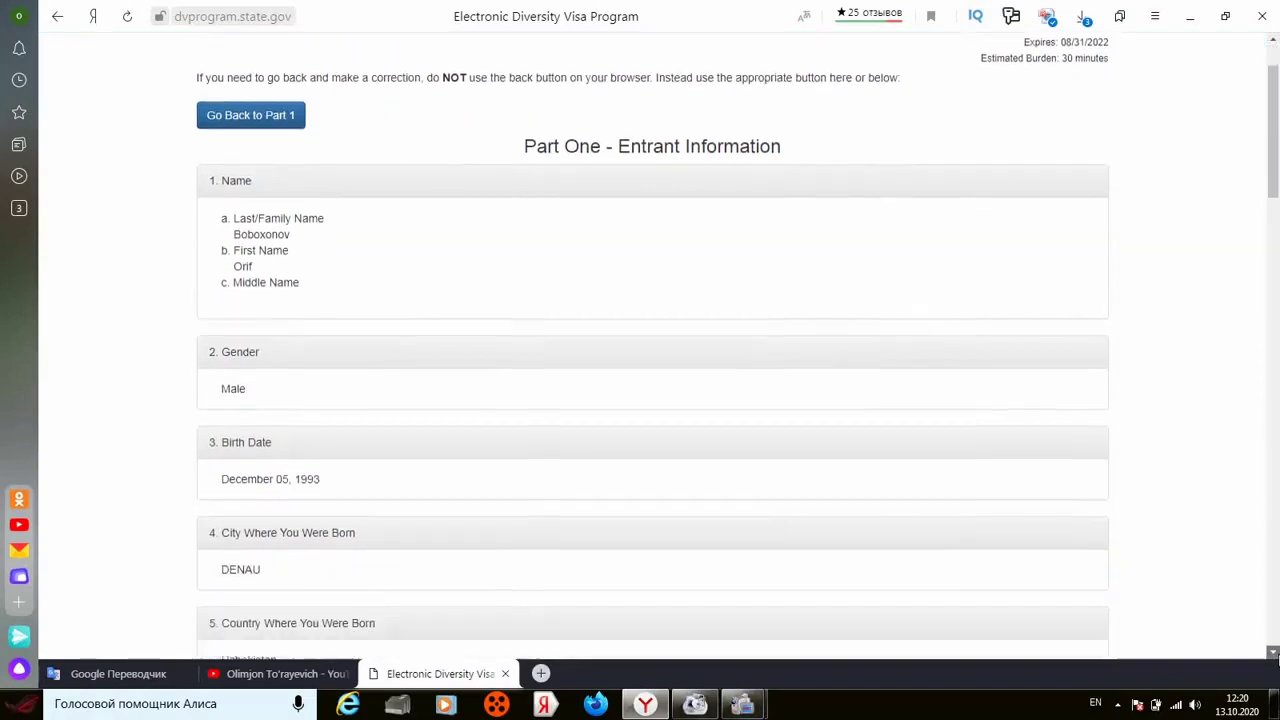
drag(1273, 651, 1273, 653)
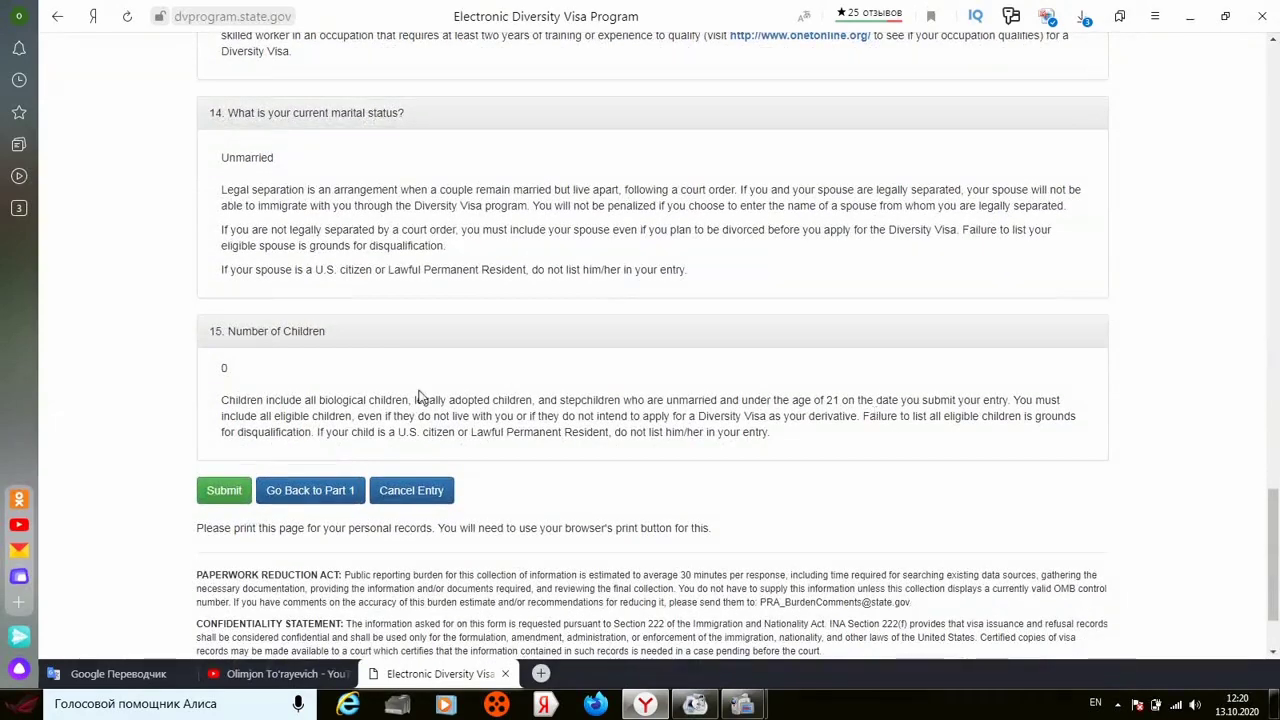
click(216, 494)
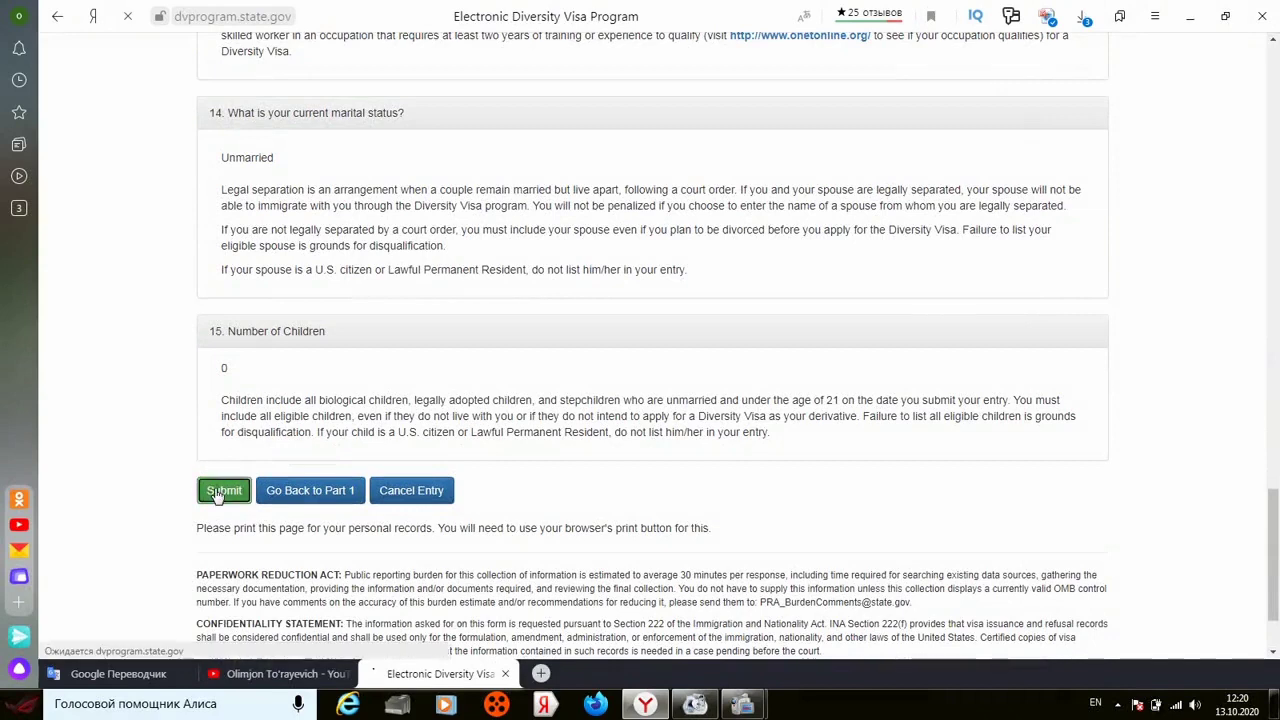